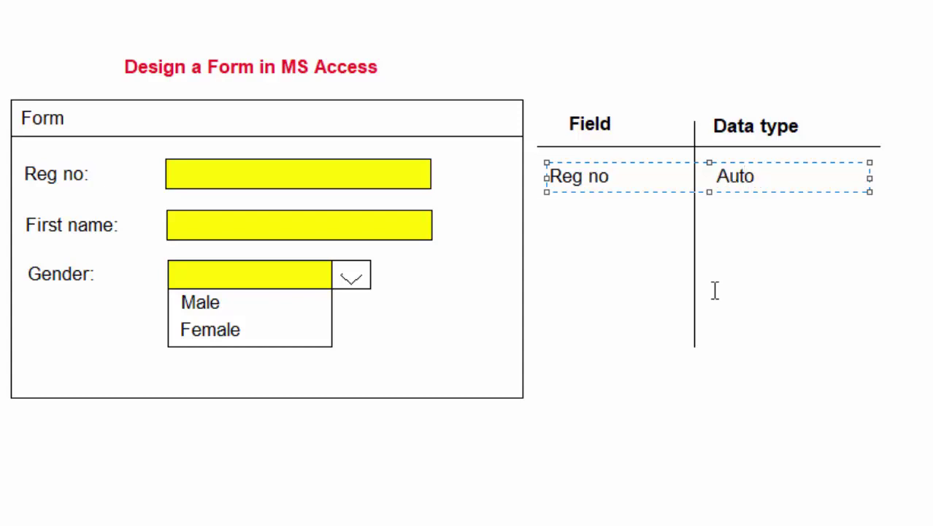
- Enter 'Auto number' as the data type for Reg no in the Paint field table
text(number)
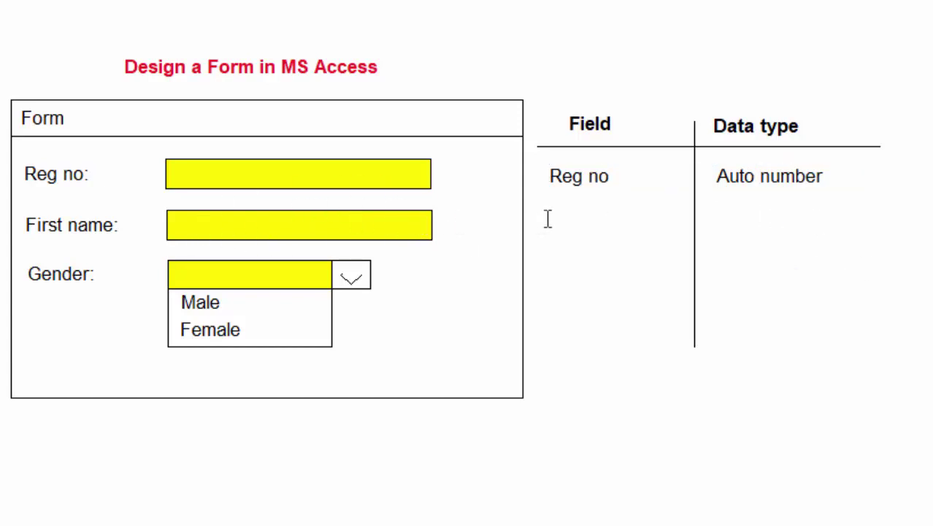
- Add 'Short text' as the data type for First name below Reg no in the Paint table
click(554, 212)
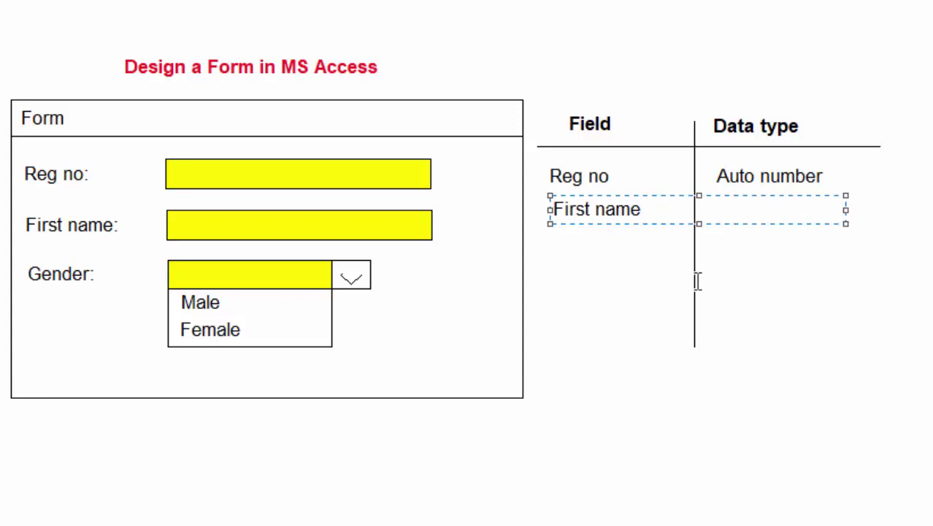
text(Short)
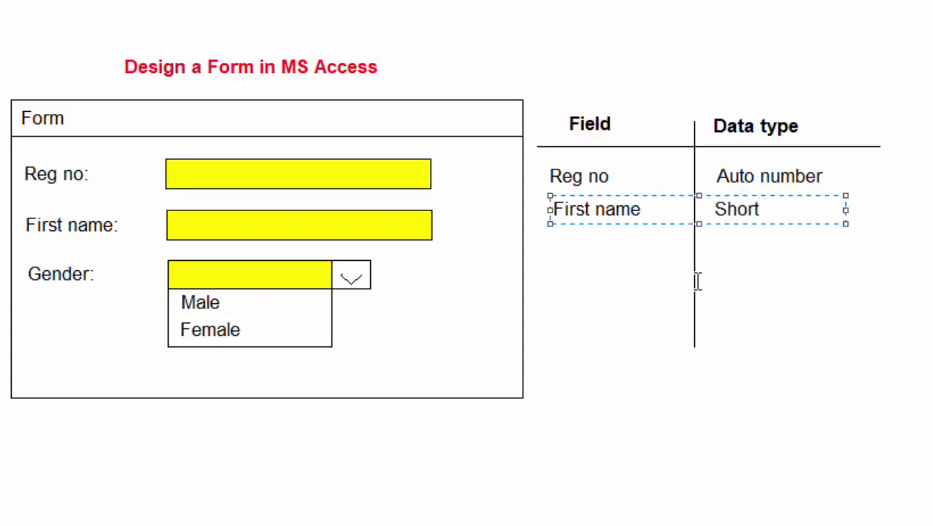
text( tex)
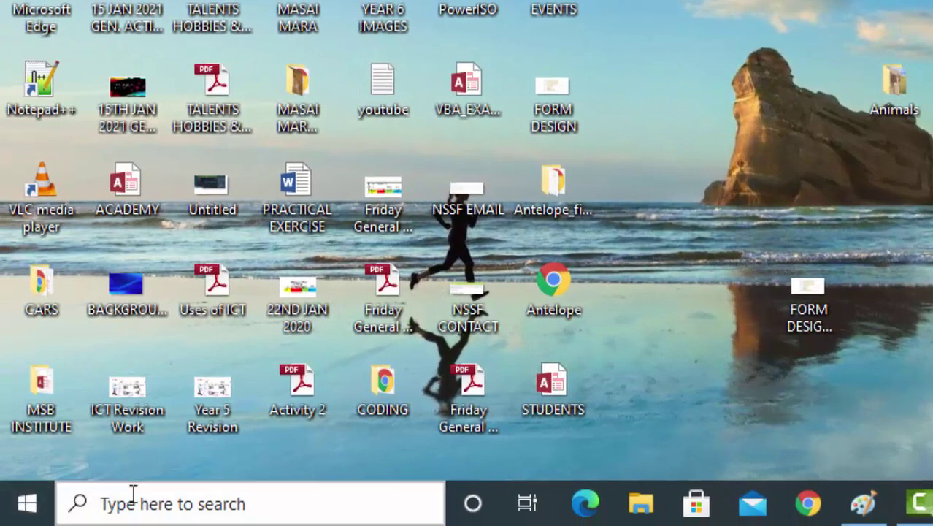
- Launch Access 2013 from a Start search for 'aces' and dismiss the activation notice
click(131, 509)
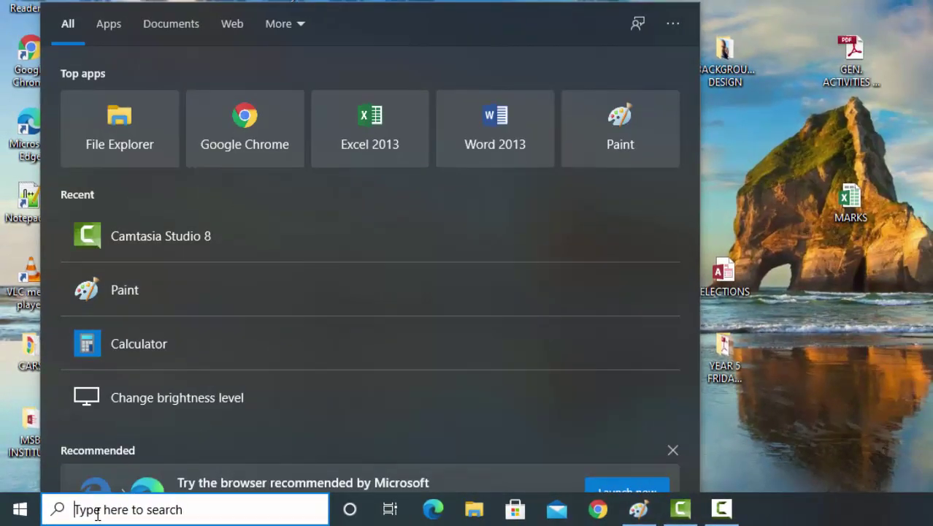
text(aces)
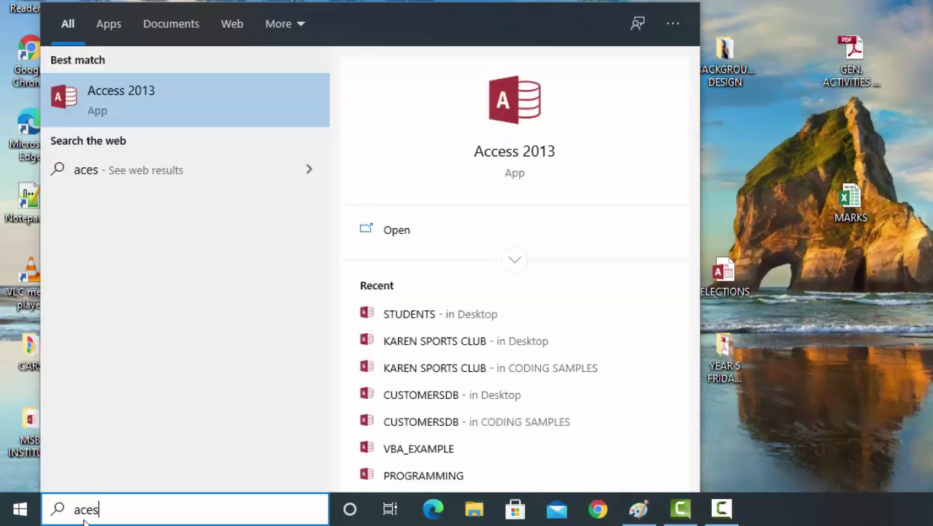
click(144, 104)
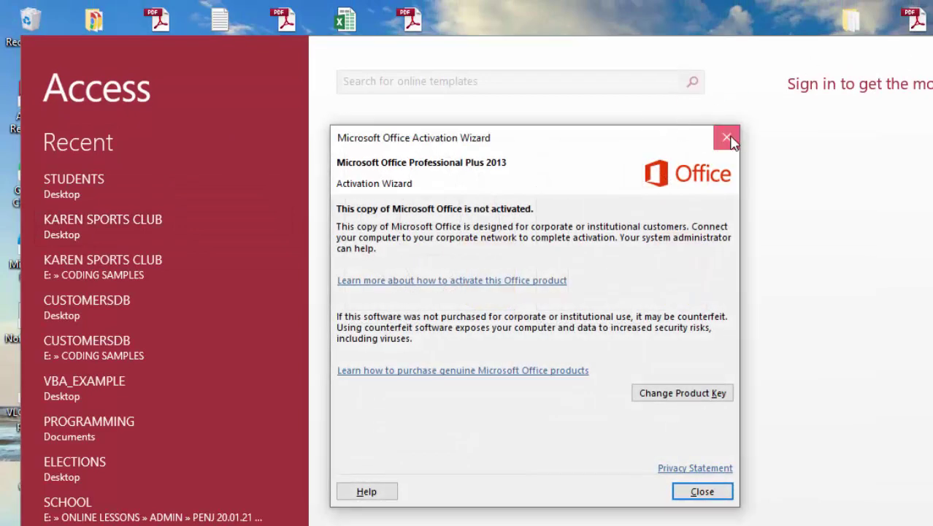
click(726, 138)
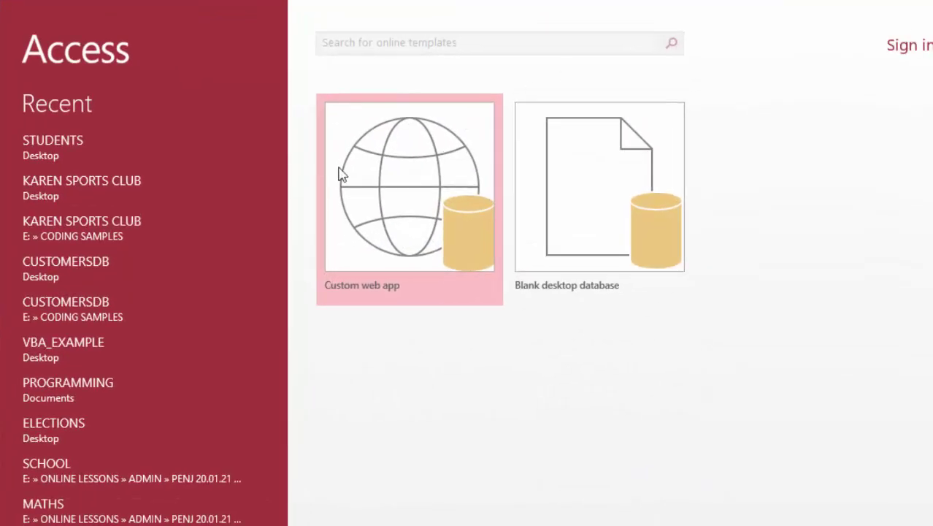
- Create a blank desktop database, SCHOOLDB.accdb, saved in the Desktop folder
click(609, 232)
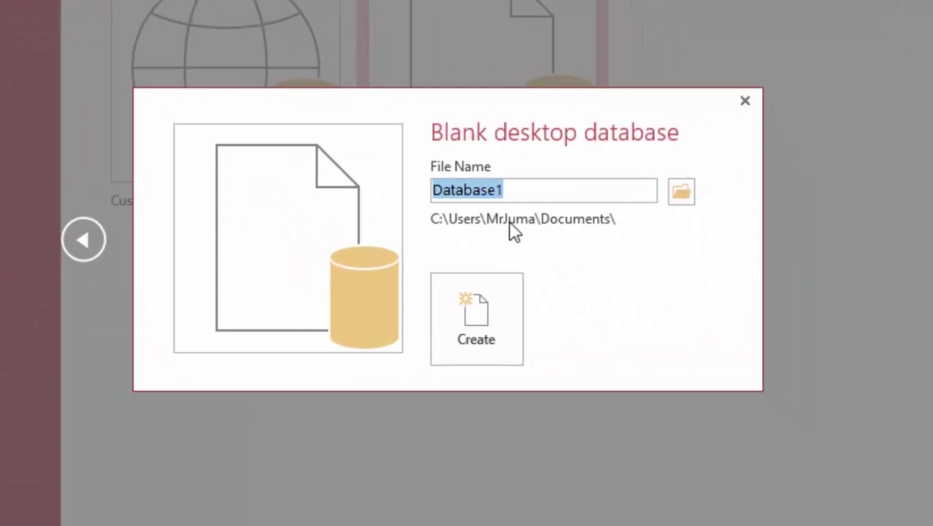
text(SCHOOL)
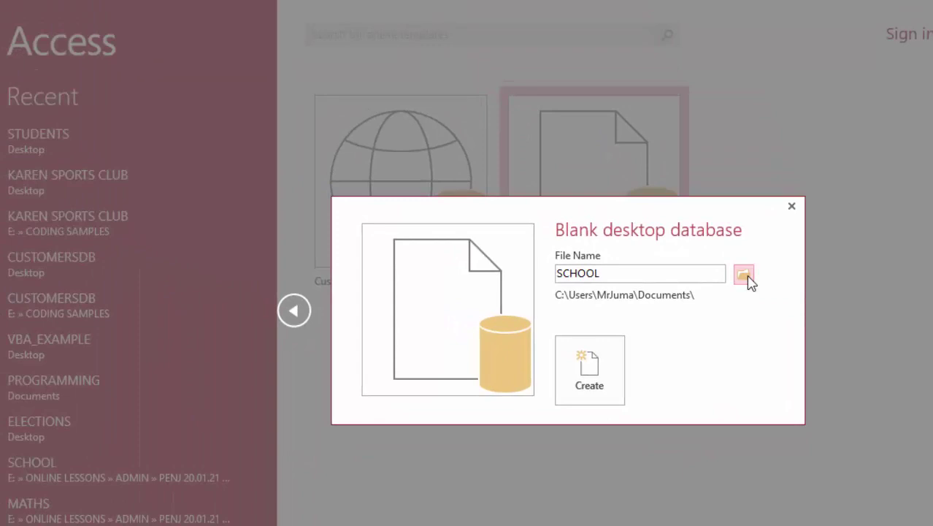
click(745, 275)
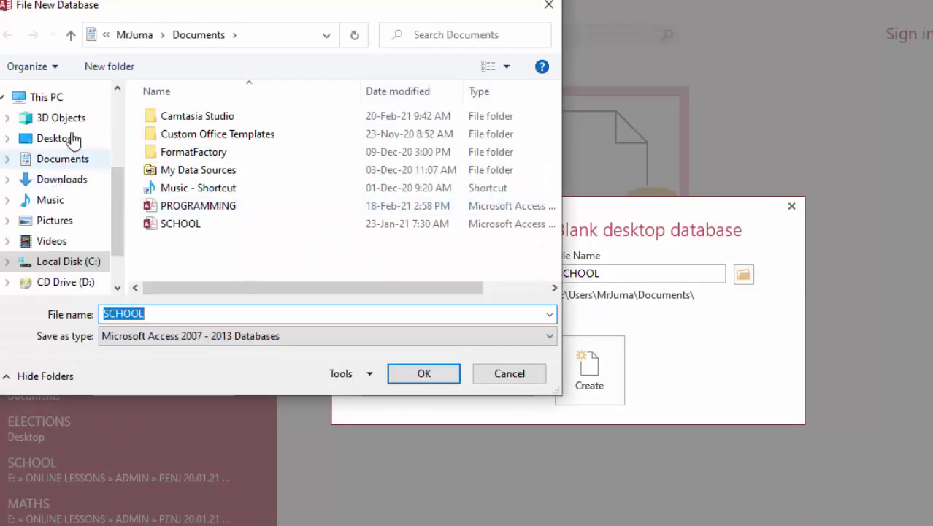
click(63, 139)
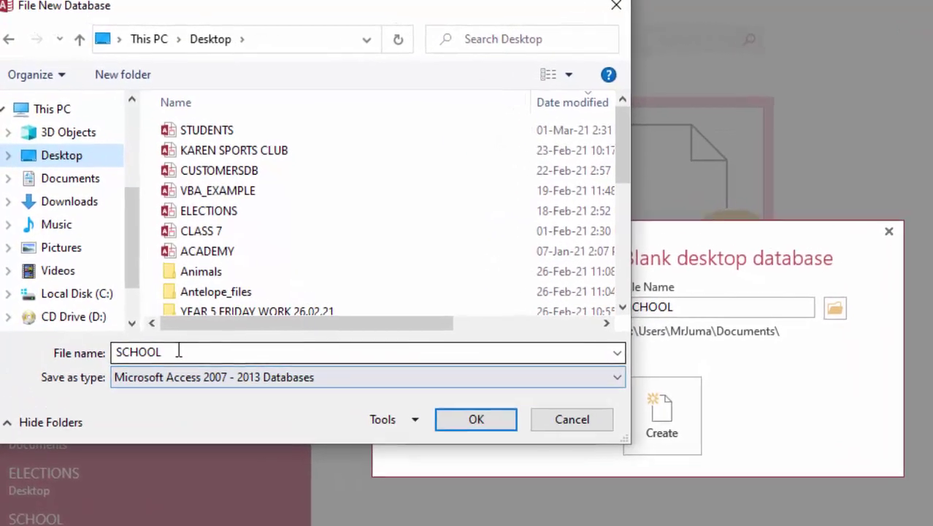
double_click(172, 352)
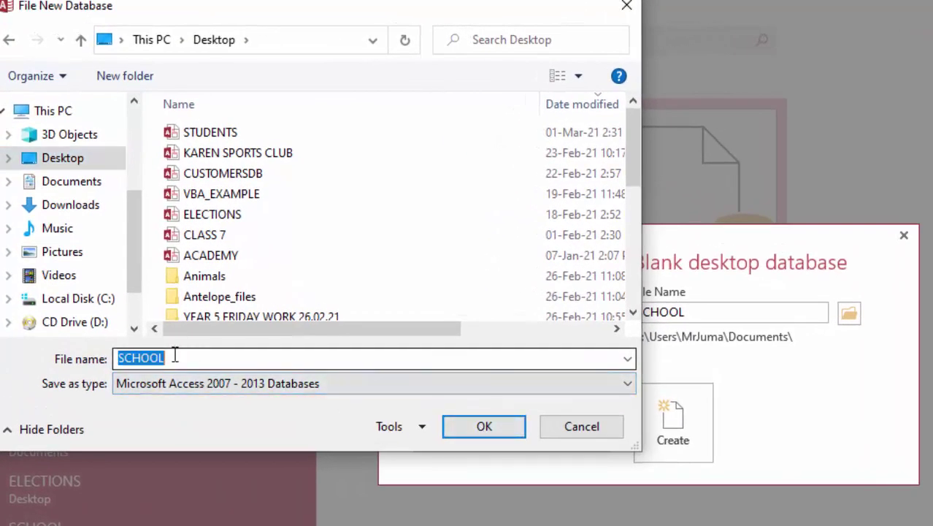
click(175, 356)
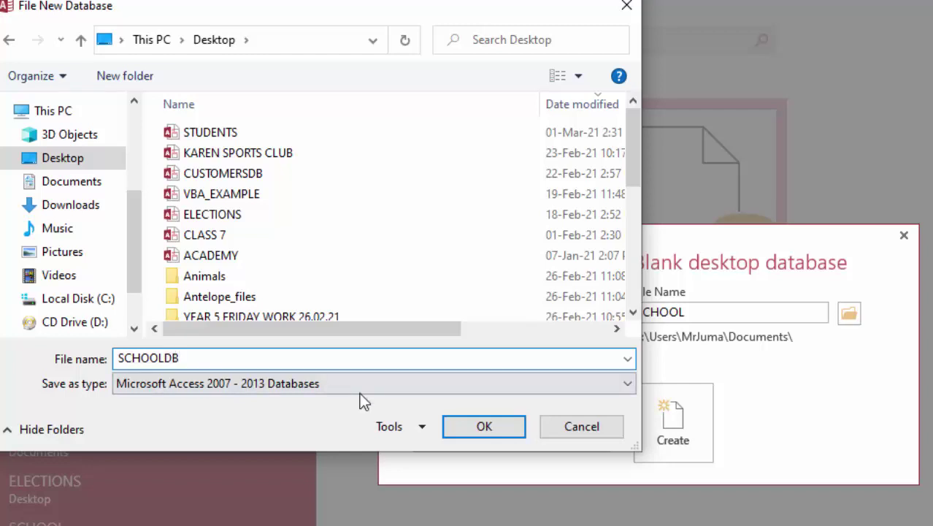
click(479, 434)
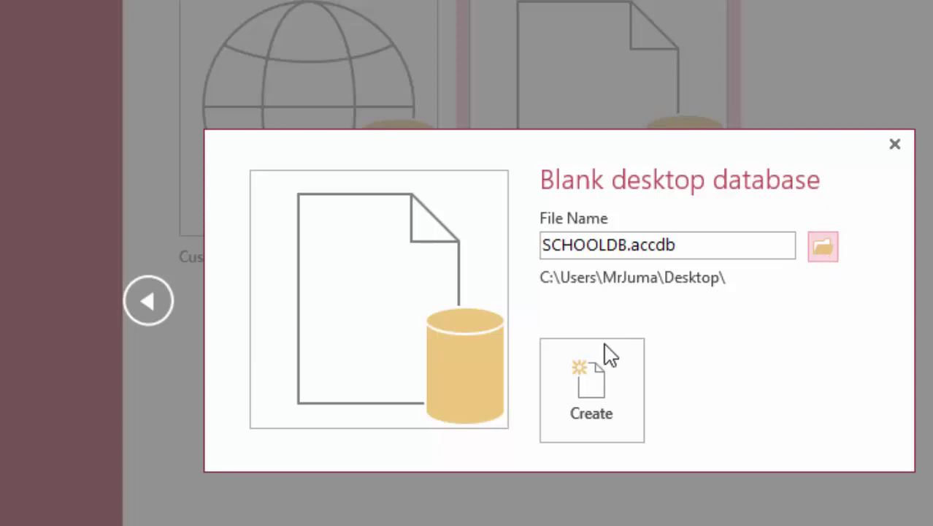
click(608, 390)
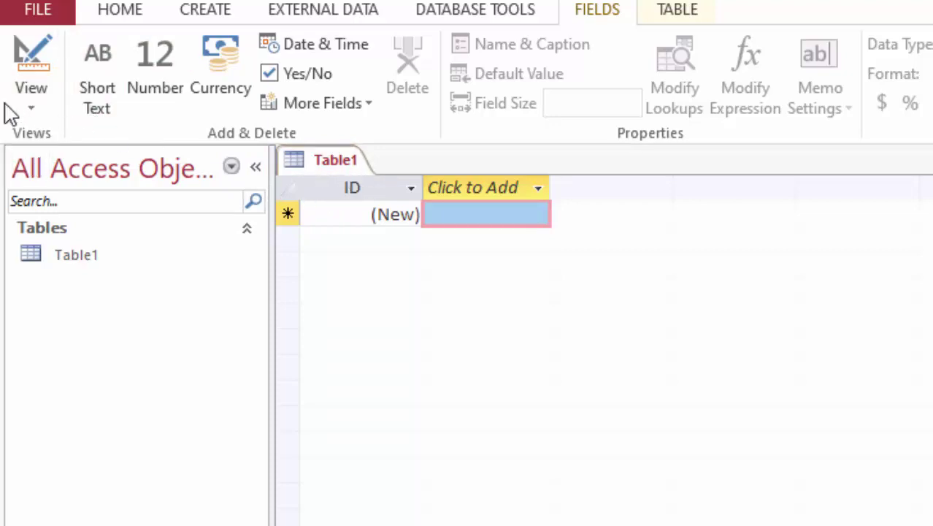
- Switch Table1 to Design View, saving it under the name REGISTRATION
click(31, 110)
click(83, 211)
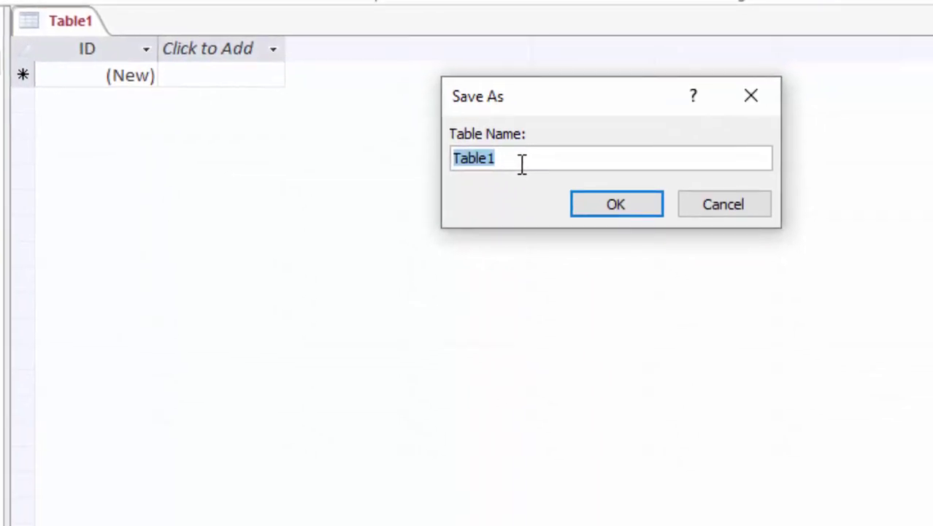
text(REGISTRA)
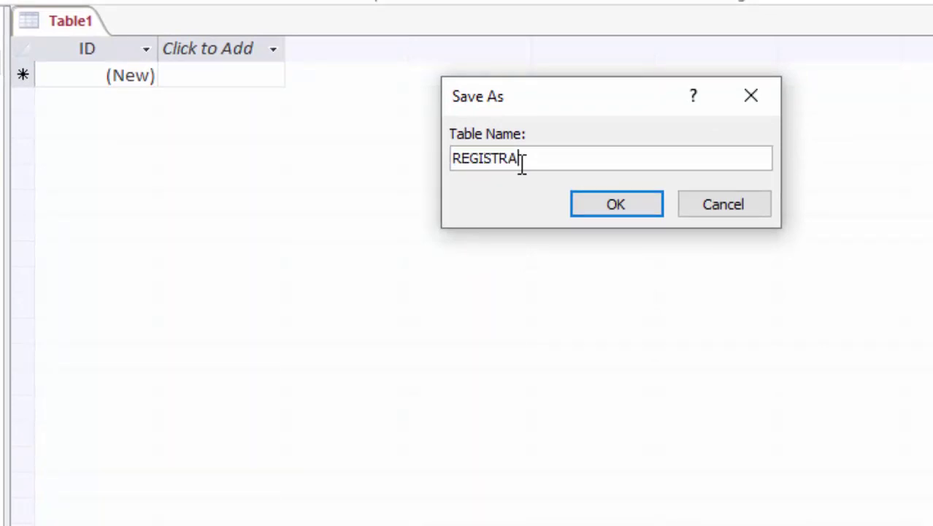
text(TION)
click(620, 208)
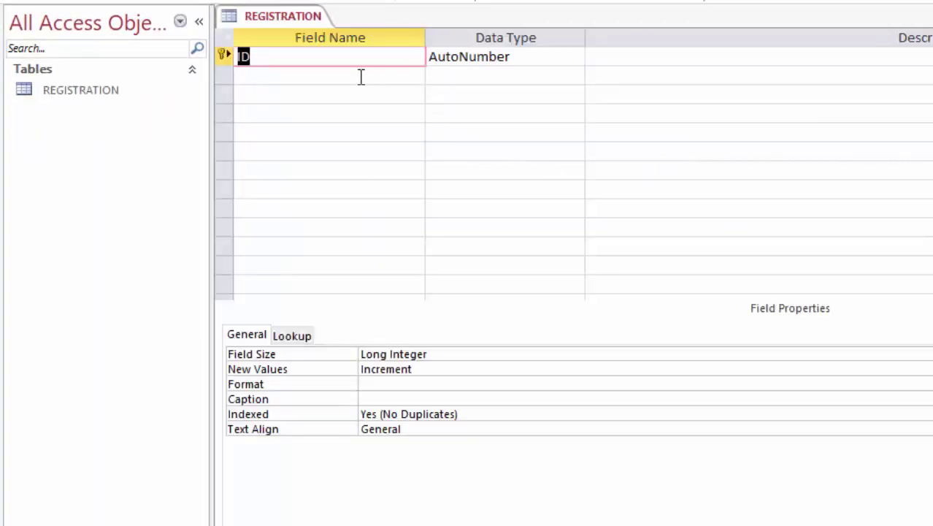
- Rename the ID field to Reg no, keeping its AutoNumber data type
click(432, 60)
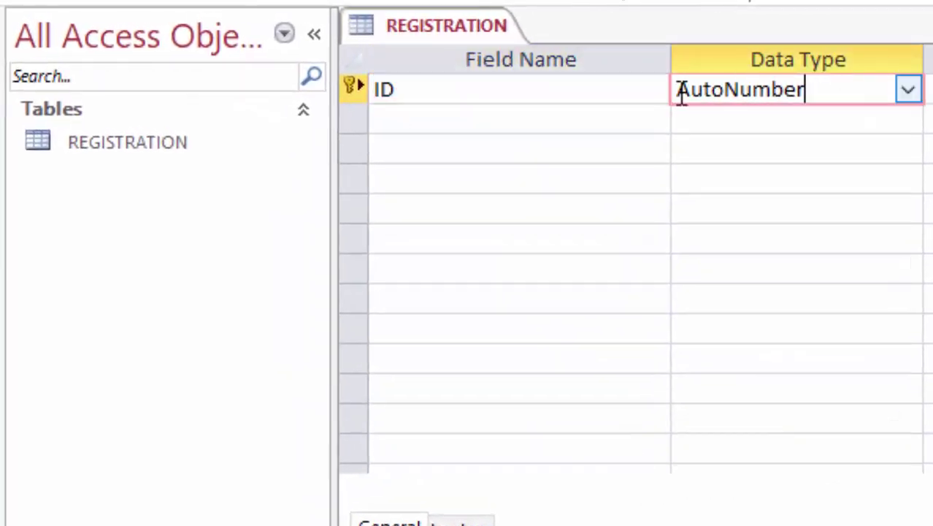
click(454, 92)
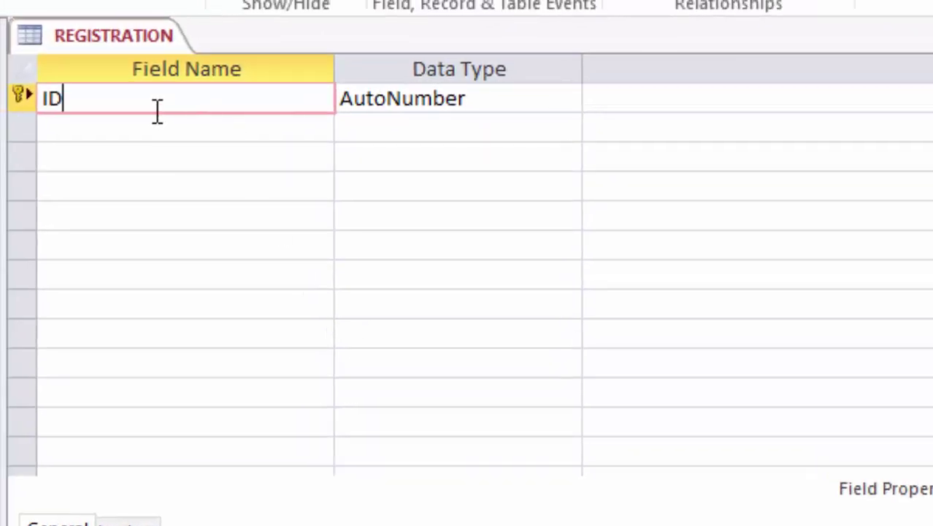
key(BackSpace)
key(BackSpace)
text(Reg no)
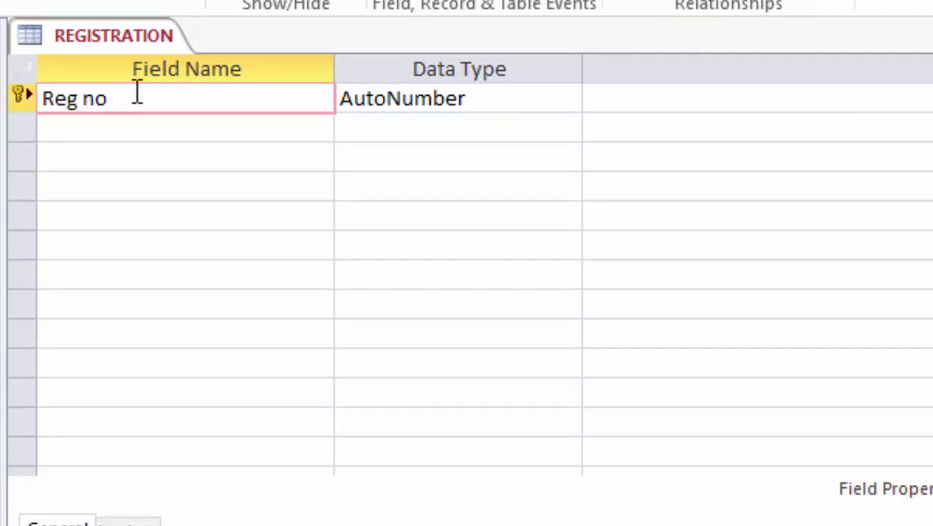
click(507, 102)
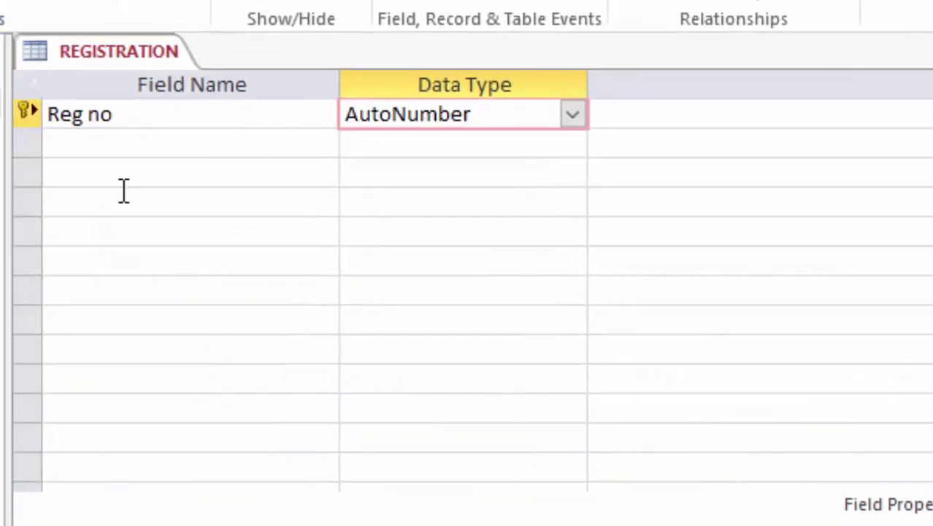
- Add First name and Gender fields, both with the Short Text data type
click(90, 143)
text(First name)
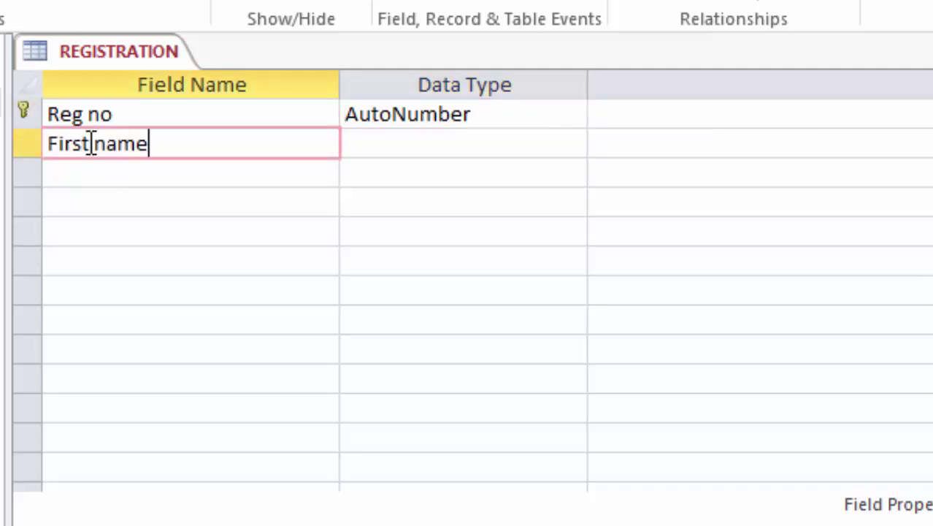
click(385, 144)
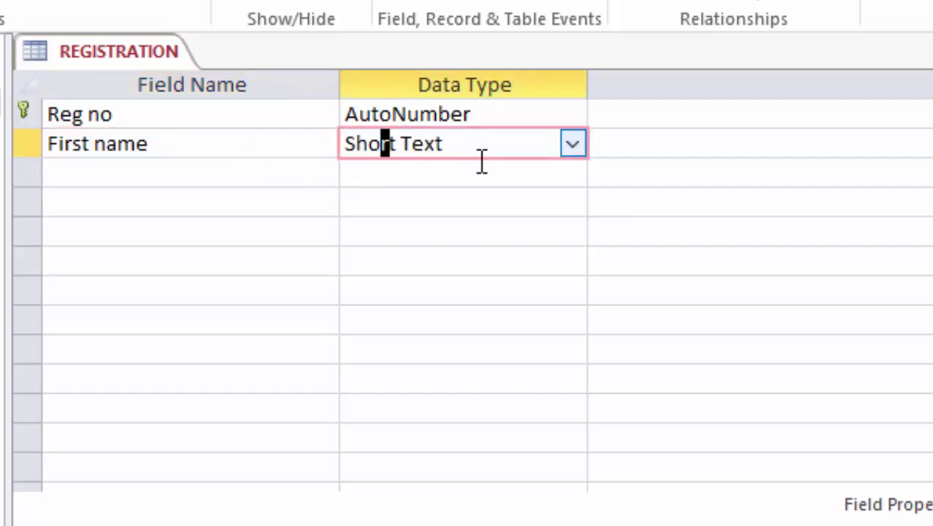
click(99, 173)
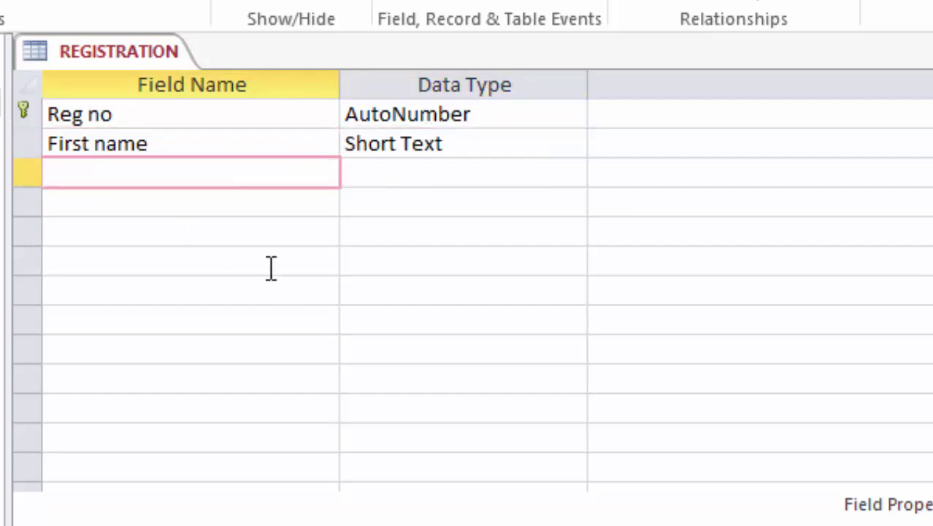
text(Gende)
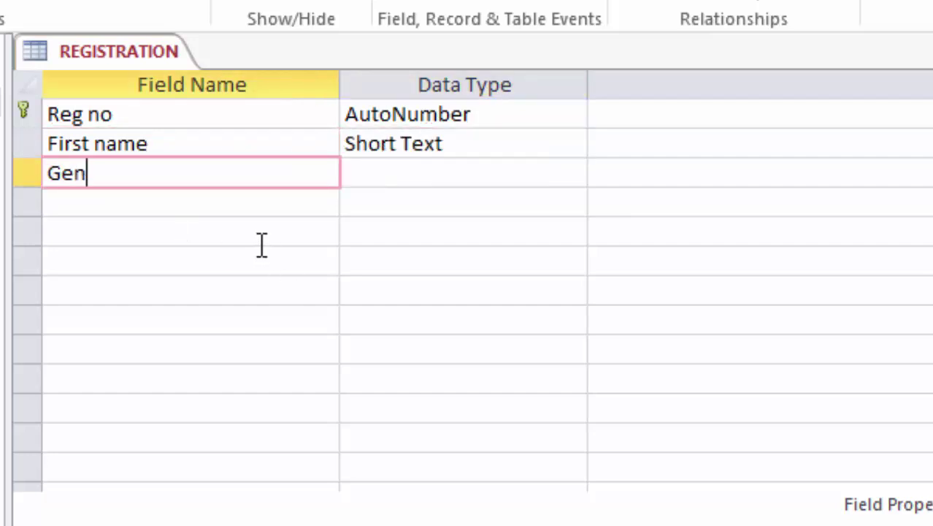
click(393, 174)
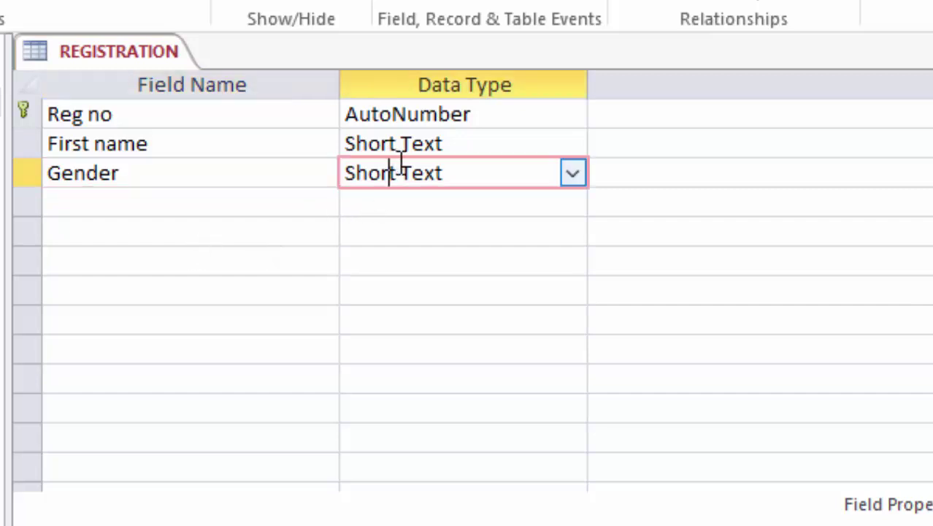
click(620, 140)
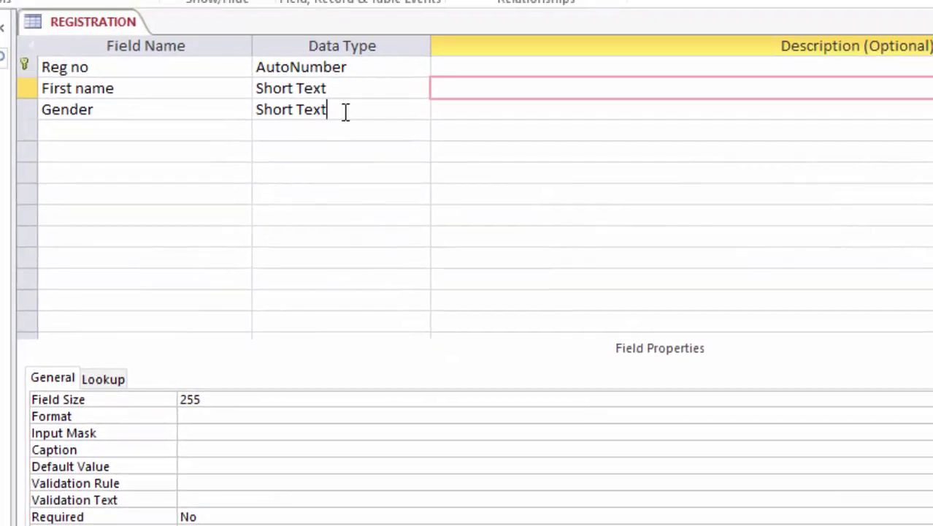
- Start the Lookup Wizard for Gender, choosing to type in the values yourself
click(346, 111)
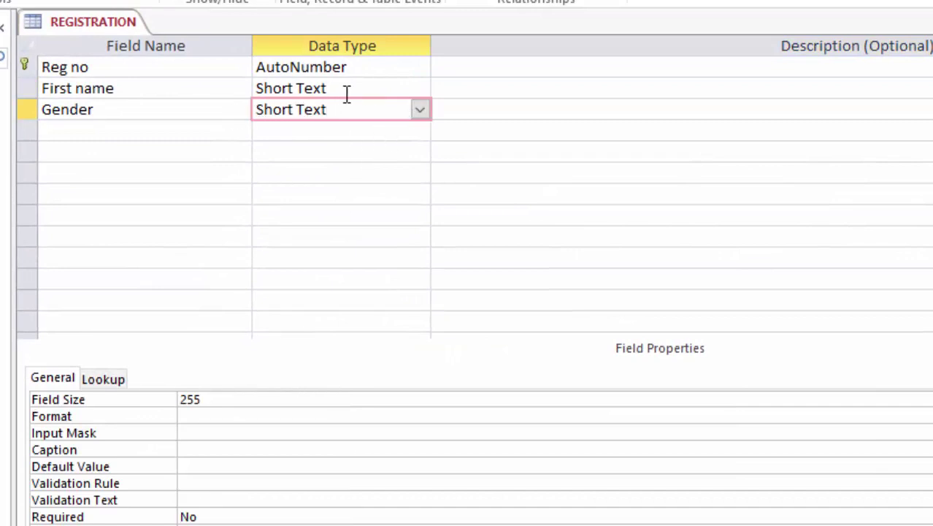
click(420, 110)
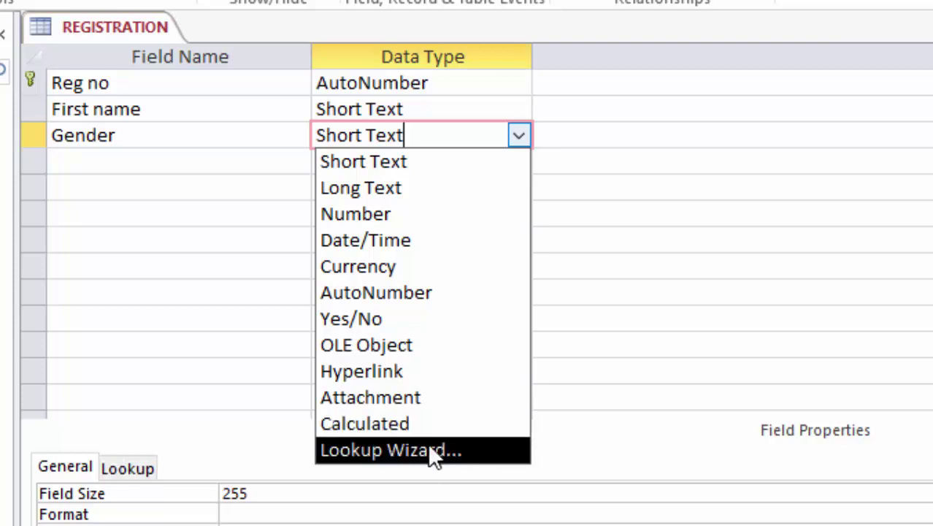
click(411, 450)
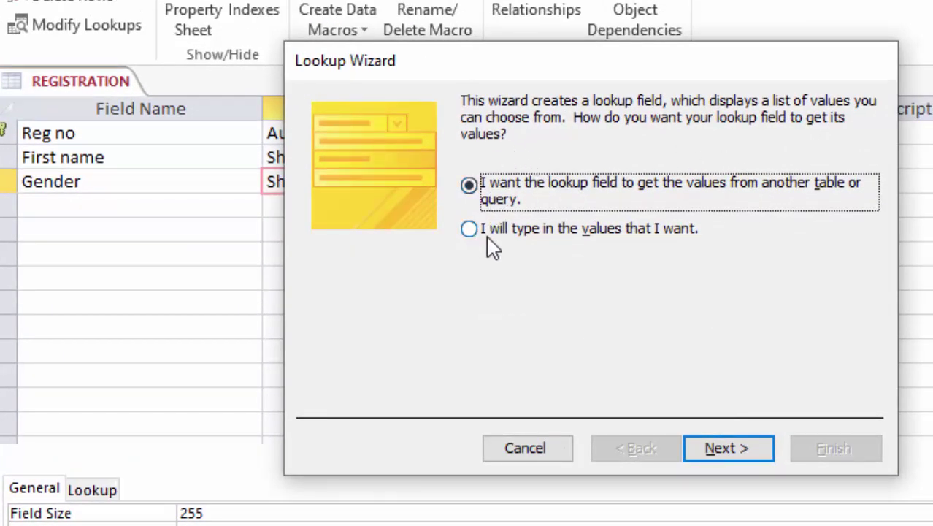
click(473, 232)
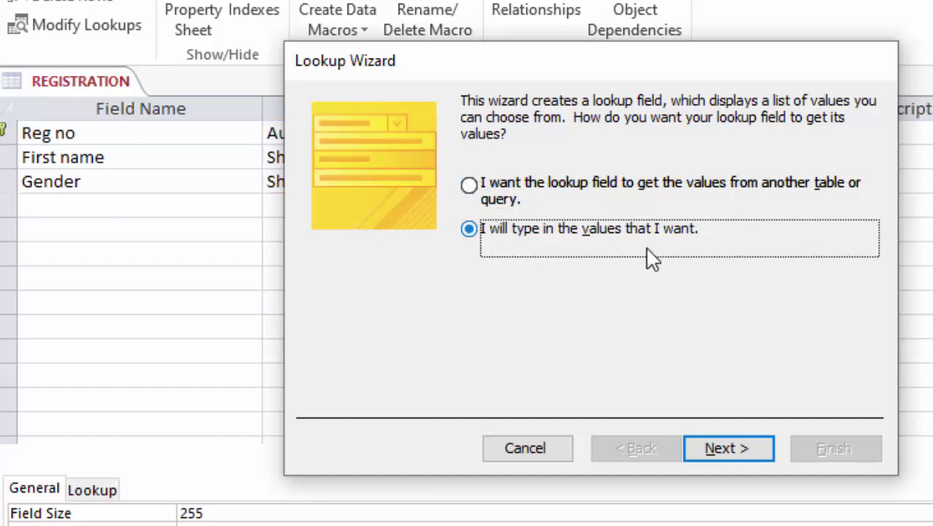
click(725, 447)
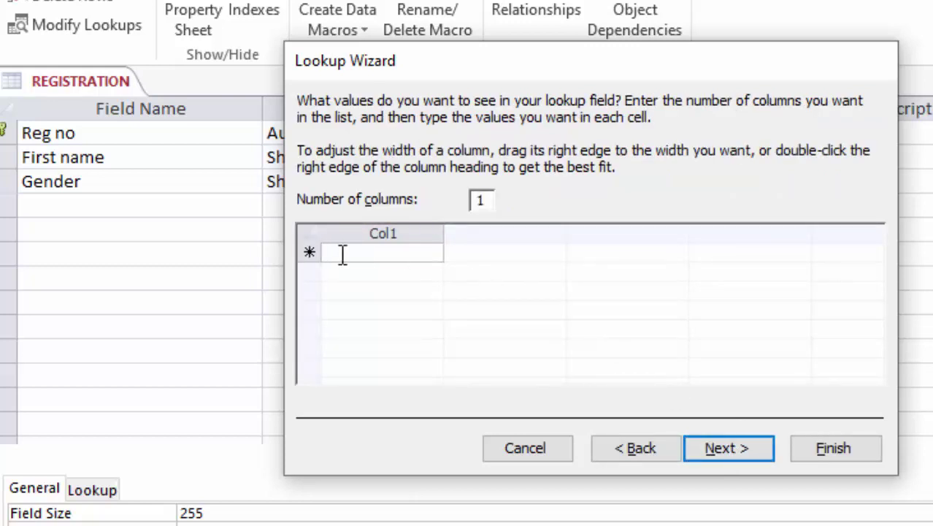
- Enter the lookup values Male and Female and advance to the label step
click(342, 253)
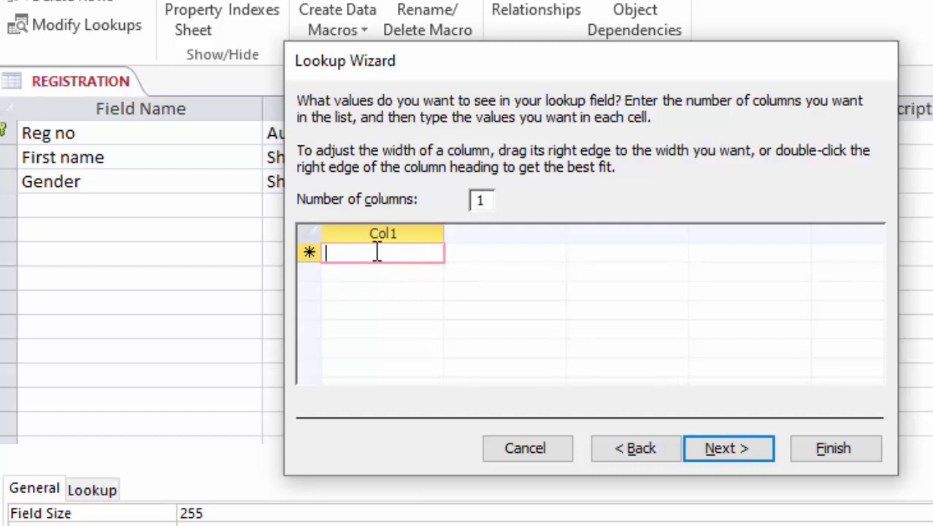
text(Msa)
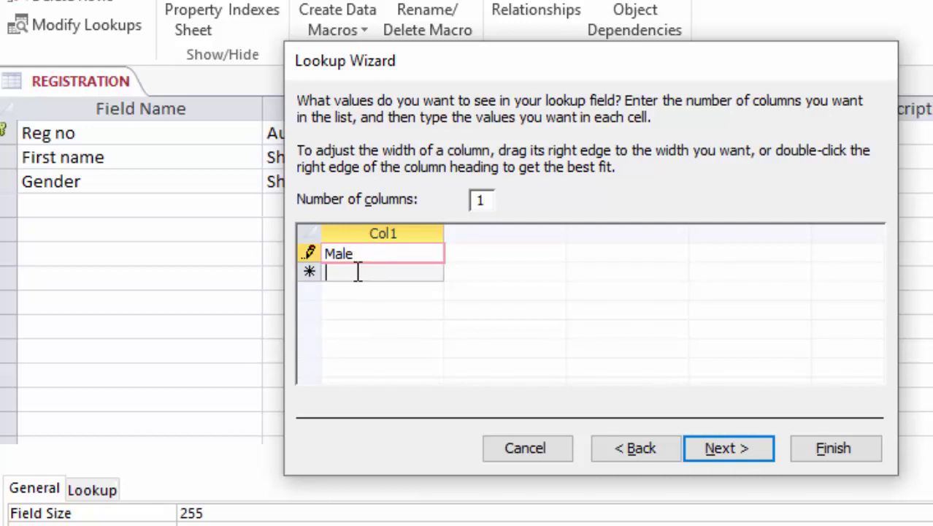
click(358, 273)
text(Female)
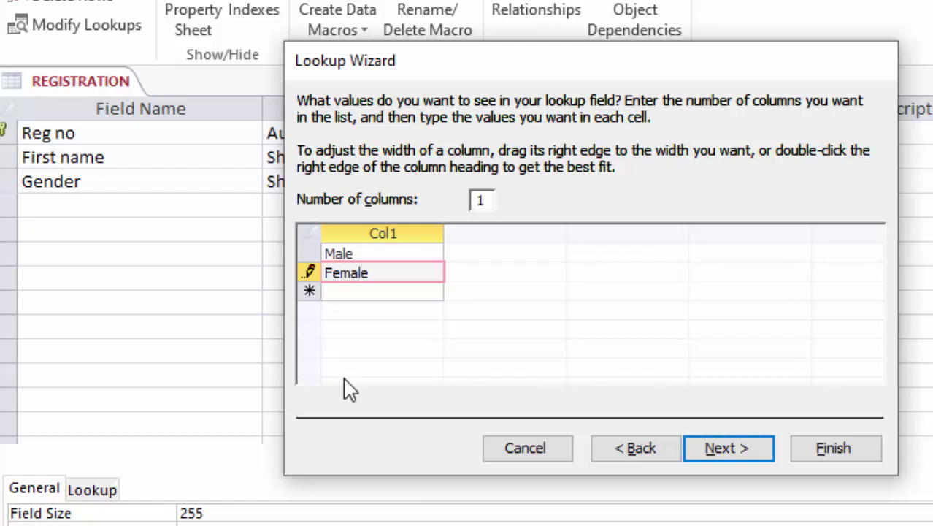
click(369, 254)
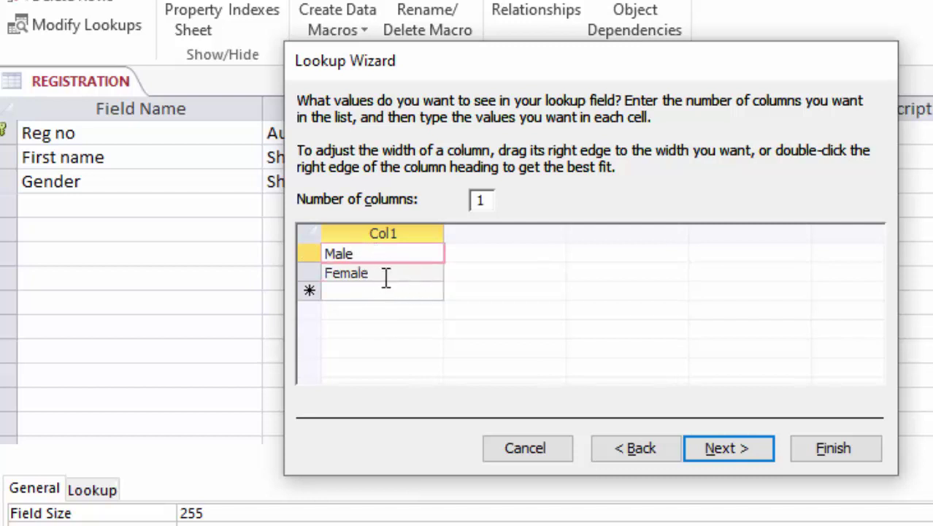
click(386, 273)
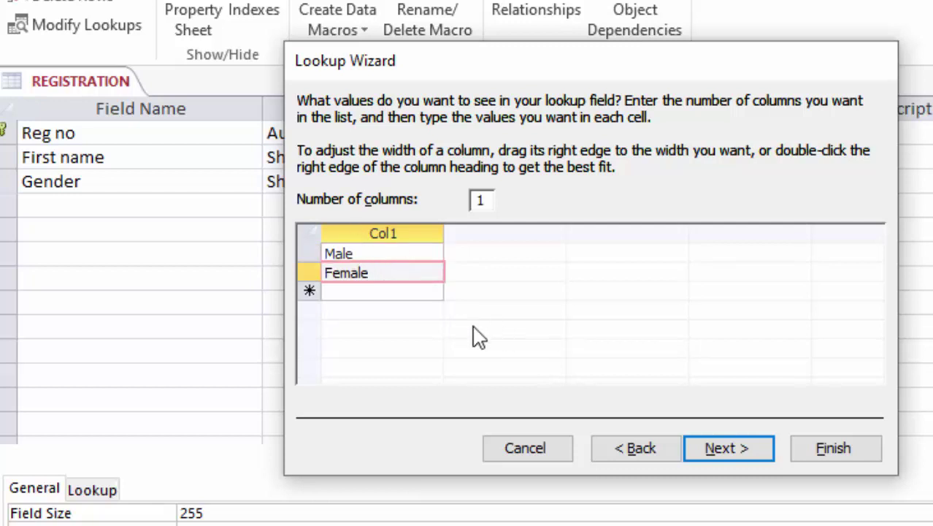
click(729, 454)
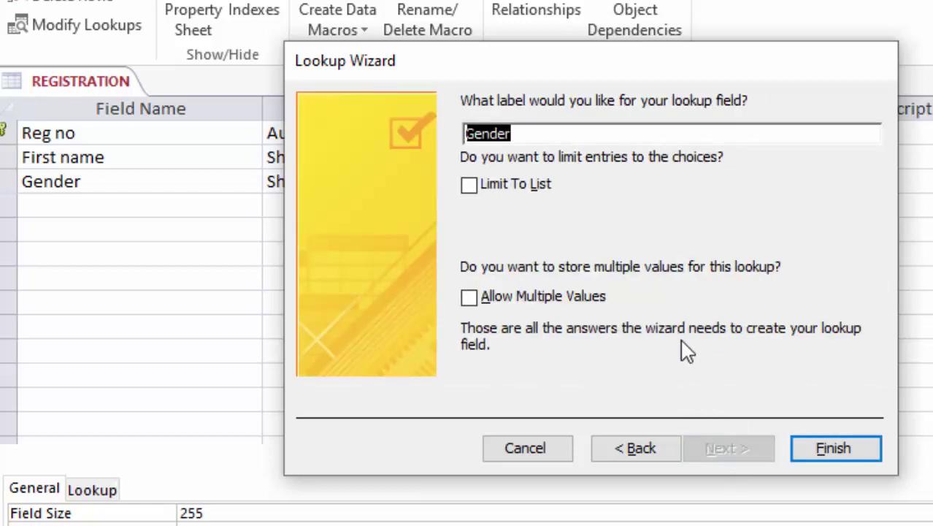
click(829, 445)
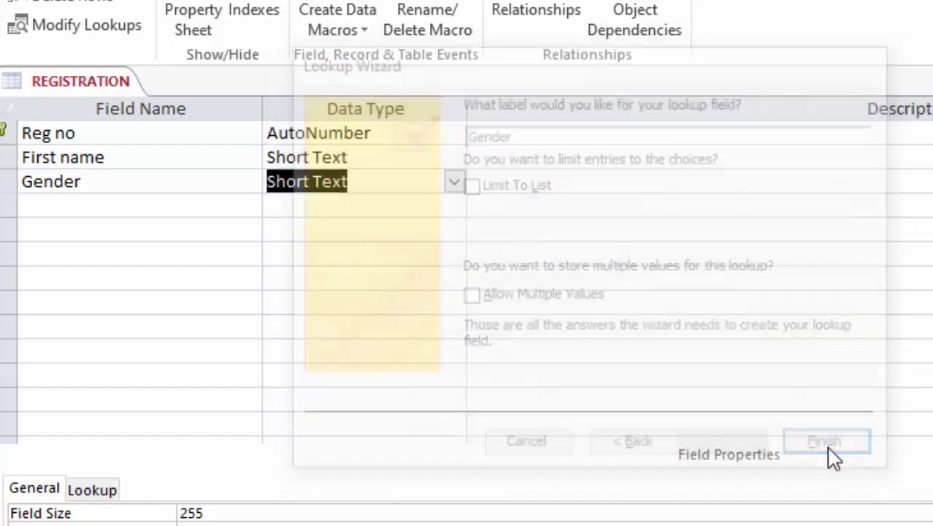
click(374, 181)
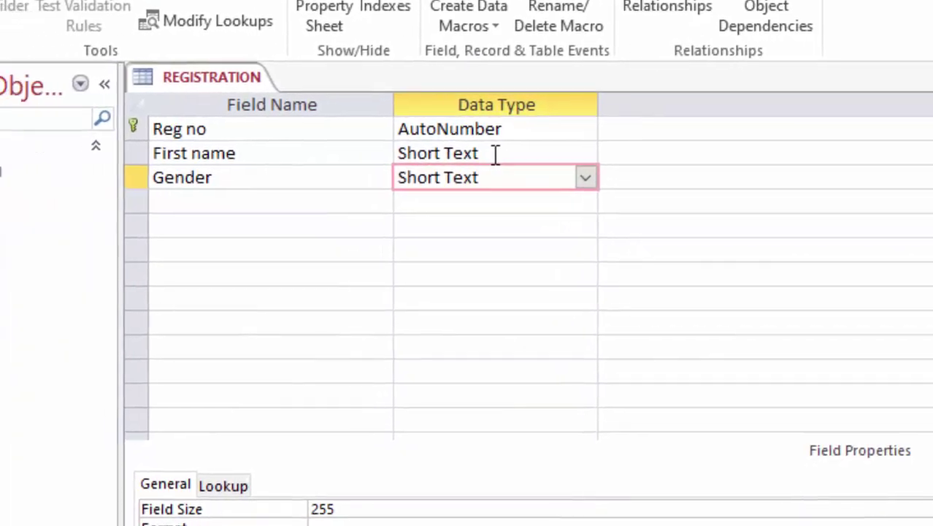
click(497, 155)
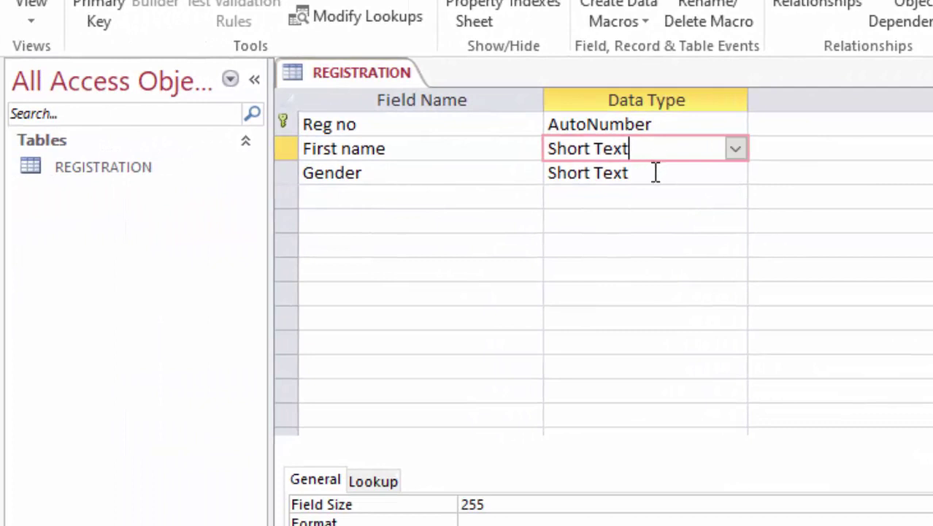
click(504, 181)
click(649, 149)
click(648, 172)
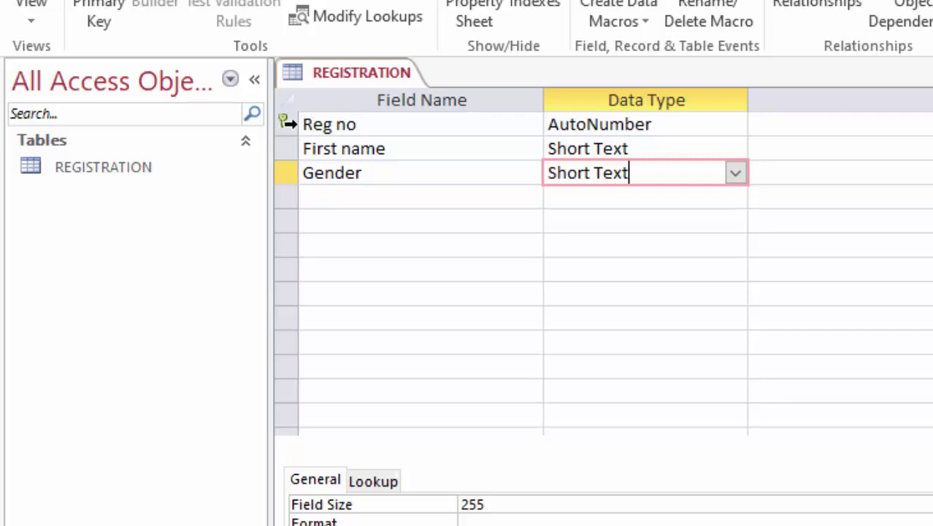
right_click(290, 124)
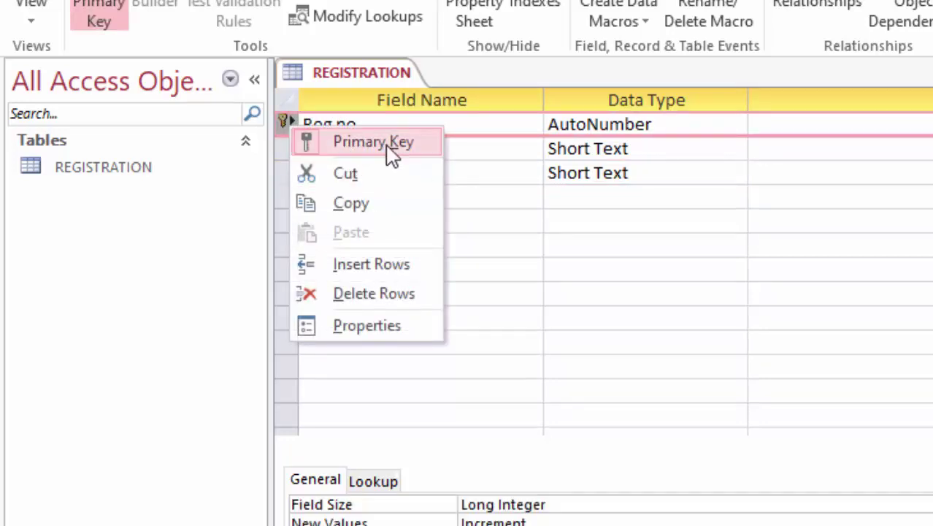
click(474, 155)
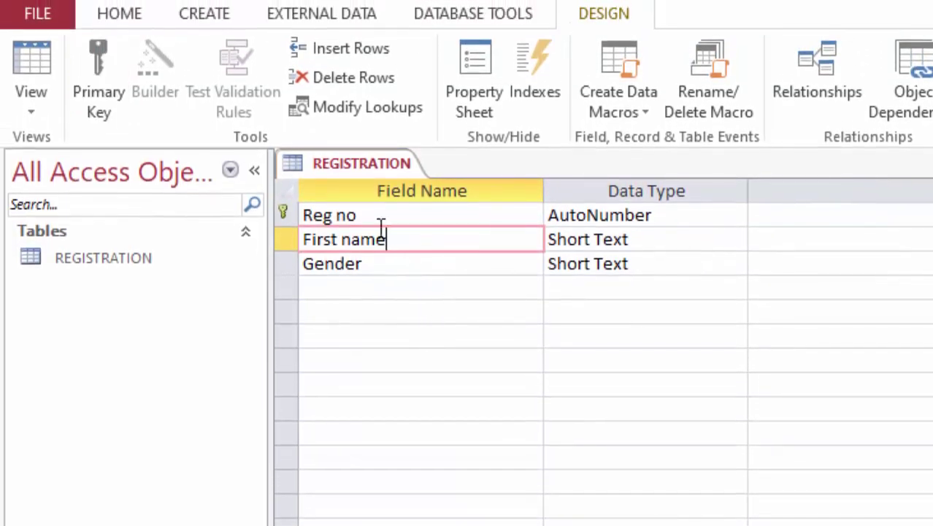
- Save the REGISTRATION table, switch to Datasheet View, and make the record rows taller
click(31, 106)
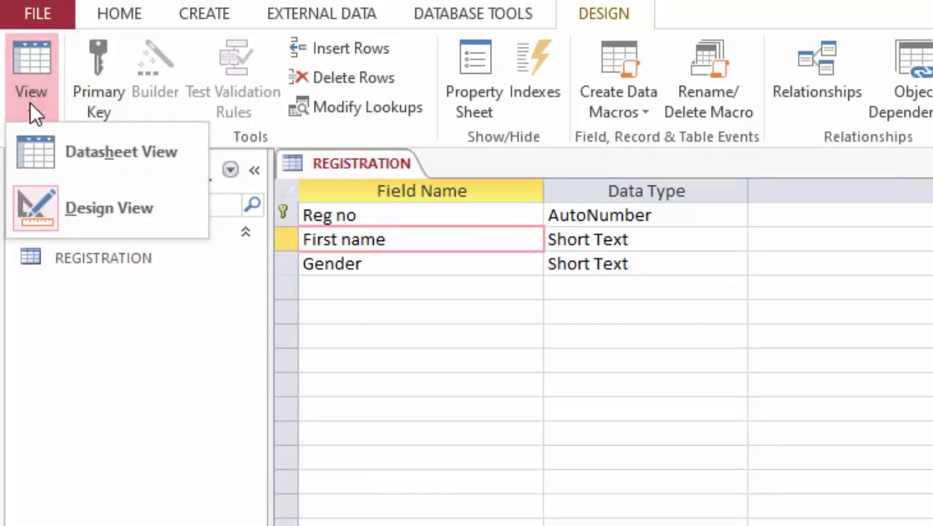
click(79, 152)
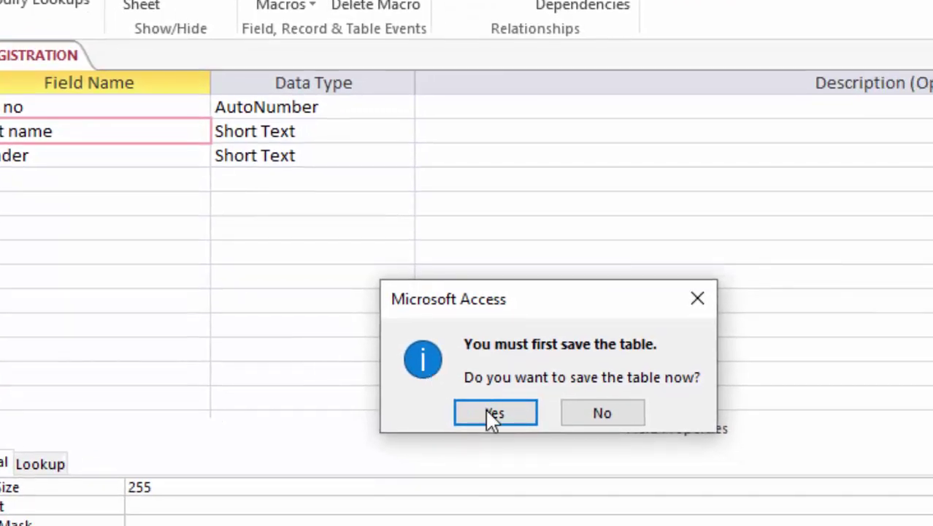
click(485, 413)
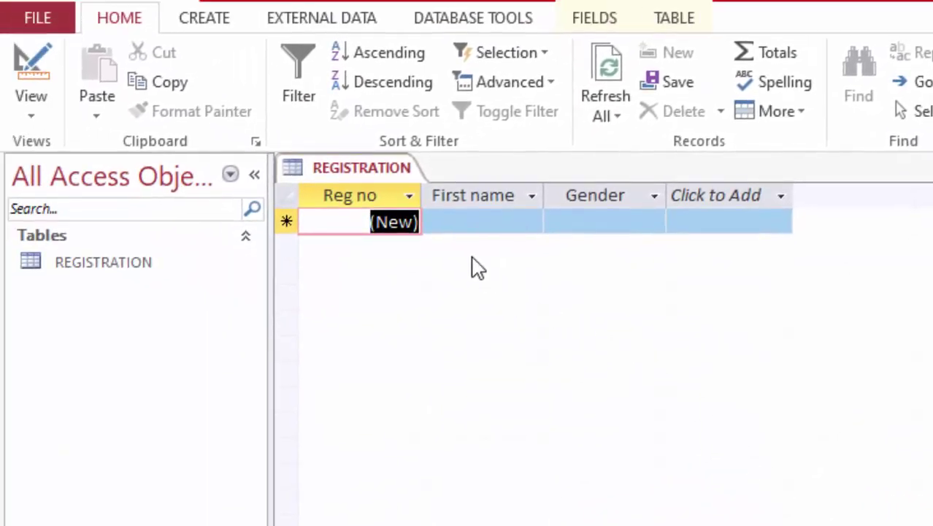
click(469, 221)
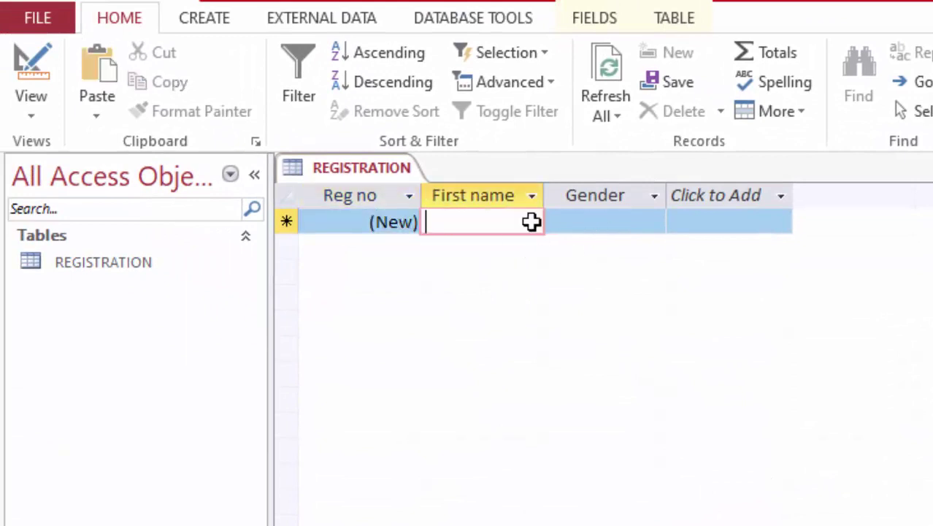
drag(288, 230, 291, 245)
click(571, 228)
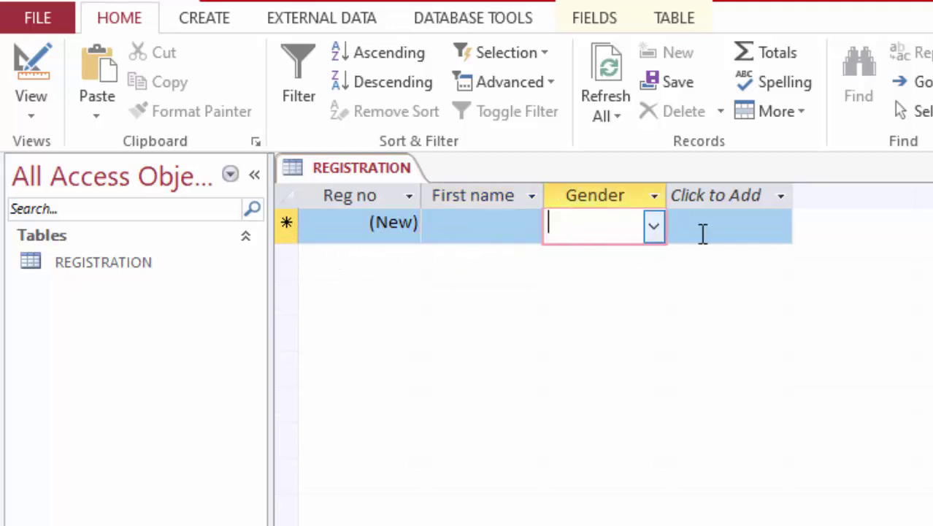
click(731, 230)
click(509, 229)
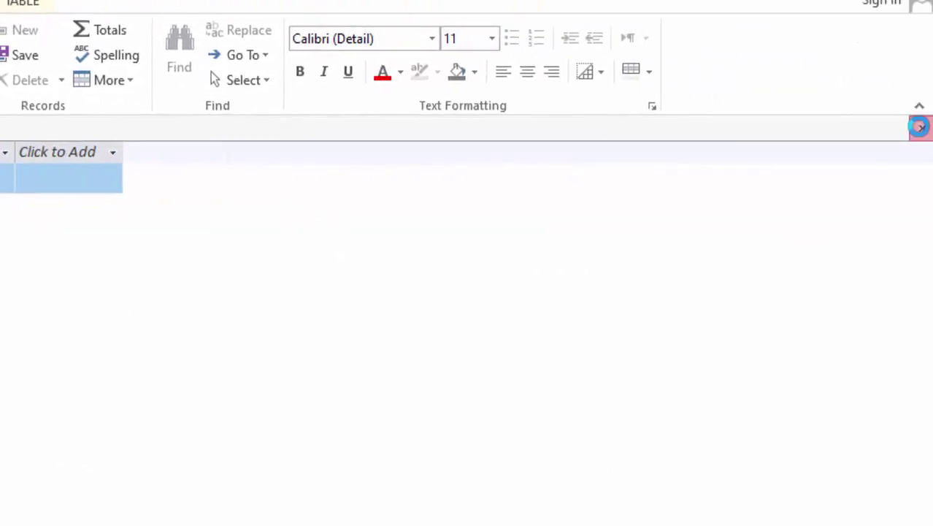
- Close REGISTRATION saving its layout, then reopen it and close it again
click(919, 127)
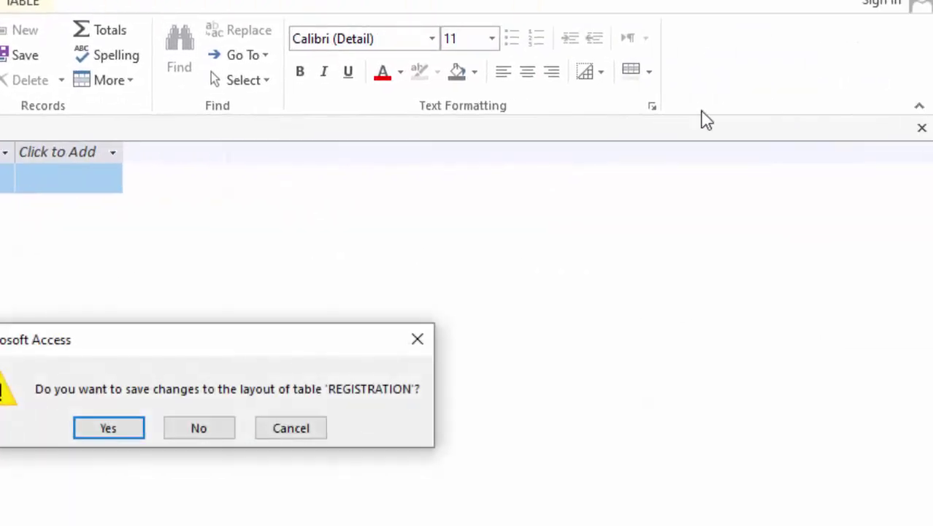
click(108, 428)
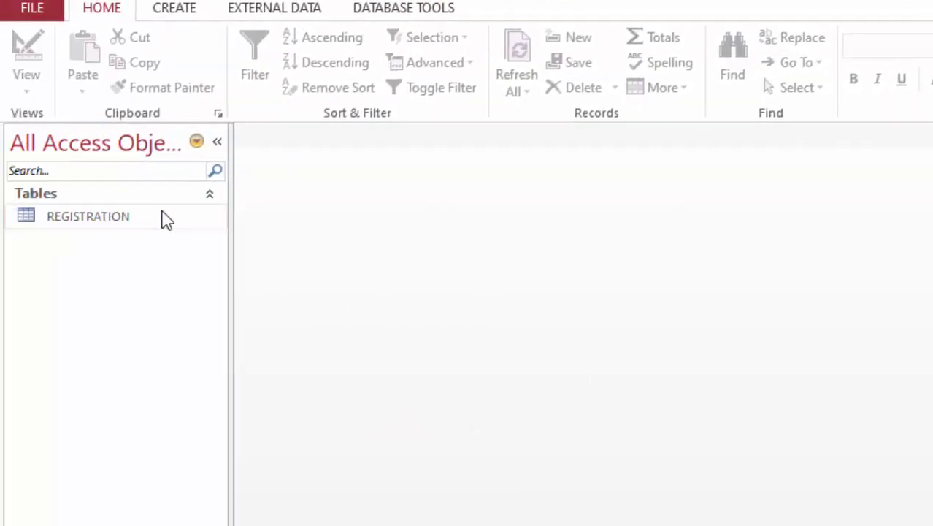
double_click(81, 217)
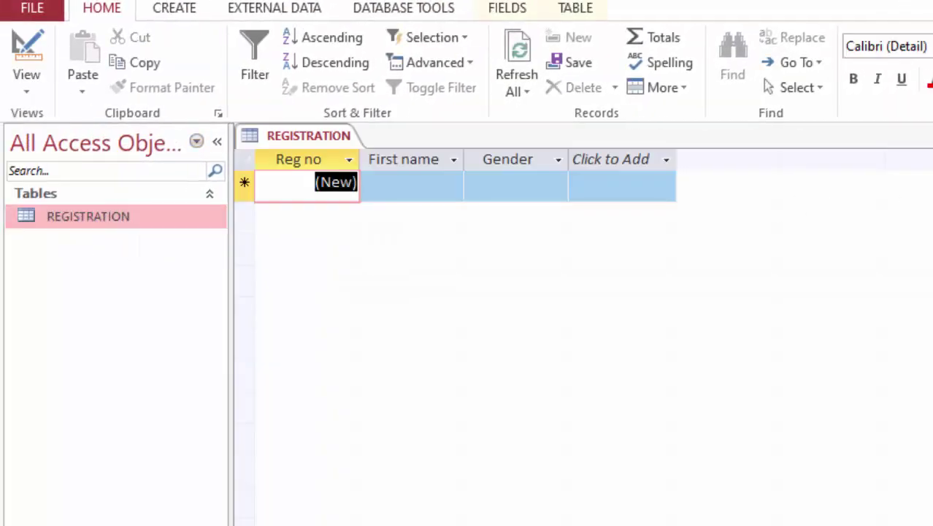
key(ctrl+w)
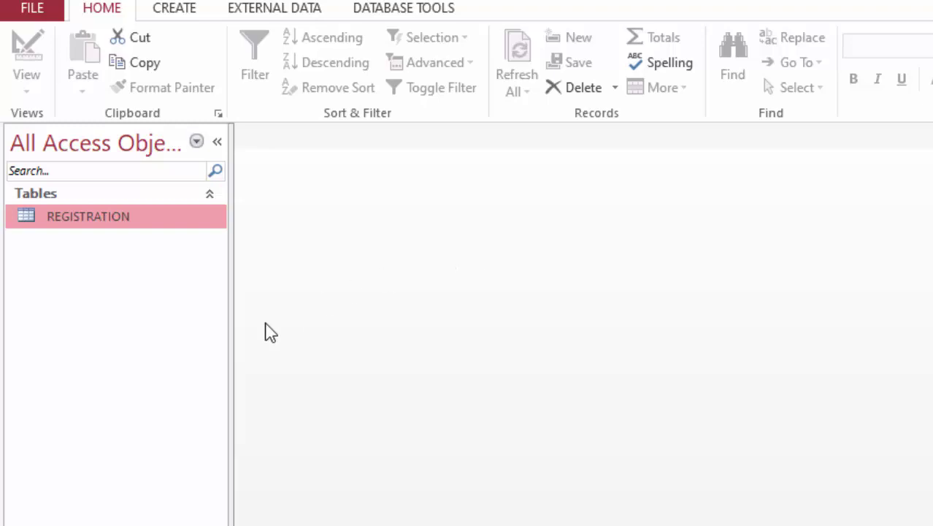
- Reopen the REGISTRATION table and generate a form from it with Create > Form
double_click(86, 216)
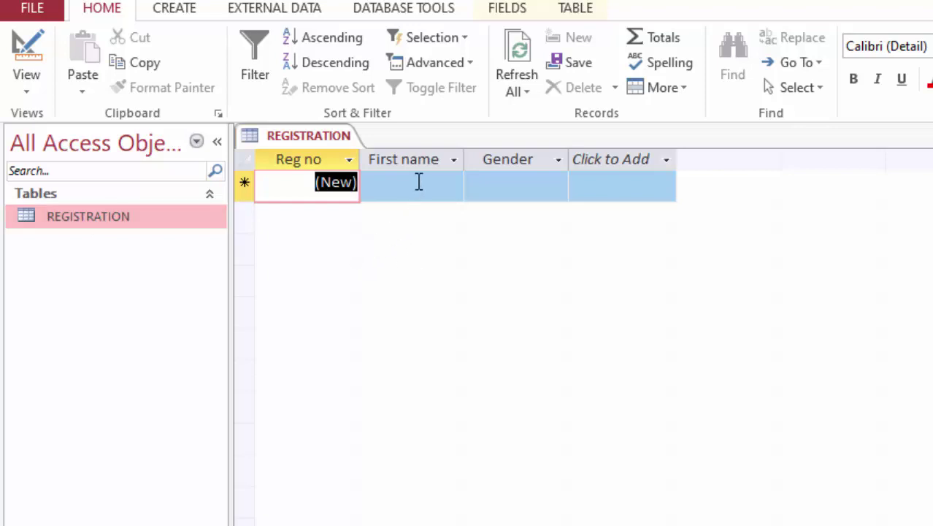
click(420, 182)
click(507, 186)
click(610, 187)
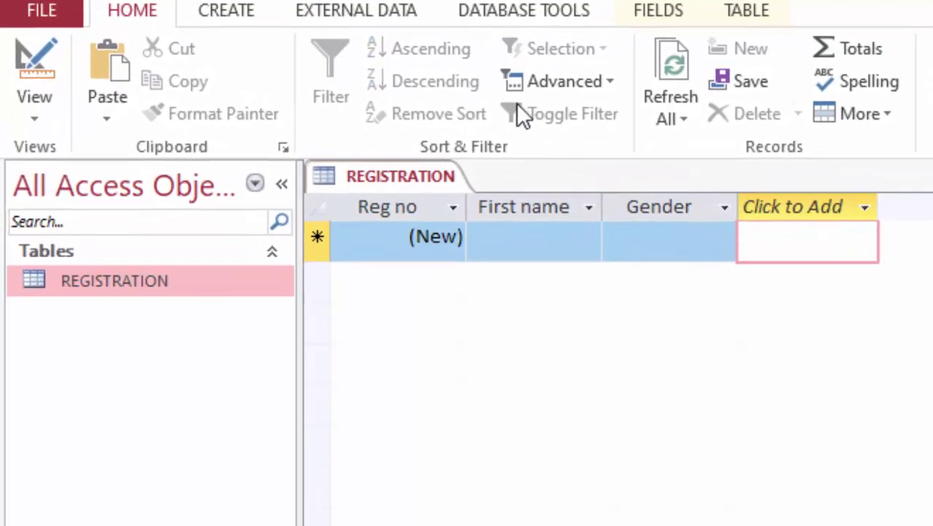
click(226, 13)
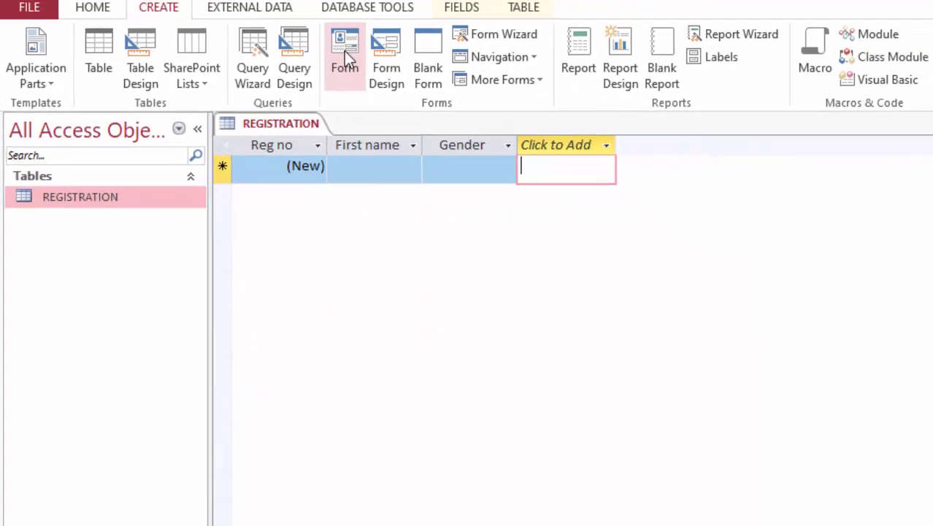
click(344, 51)
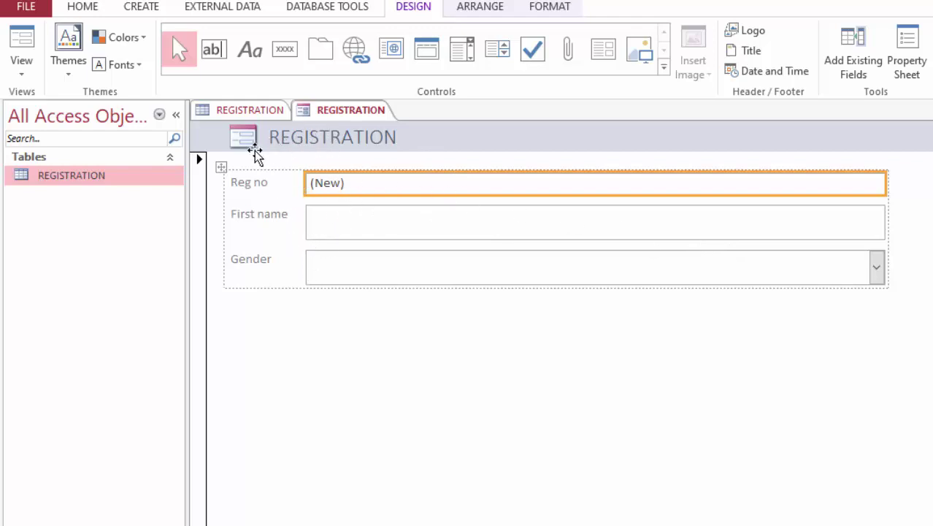
- Switch the form to Layout View and retitle it 'Student Registration Form'
click(22, 76)
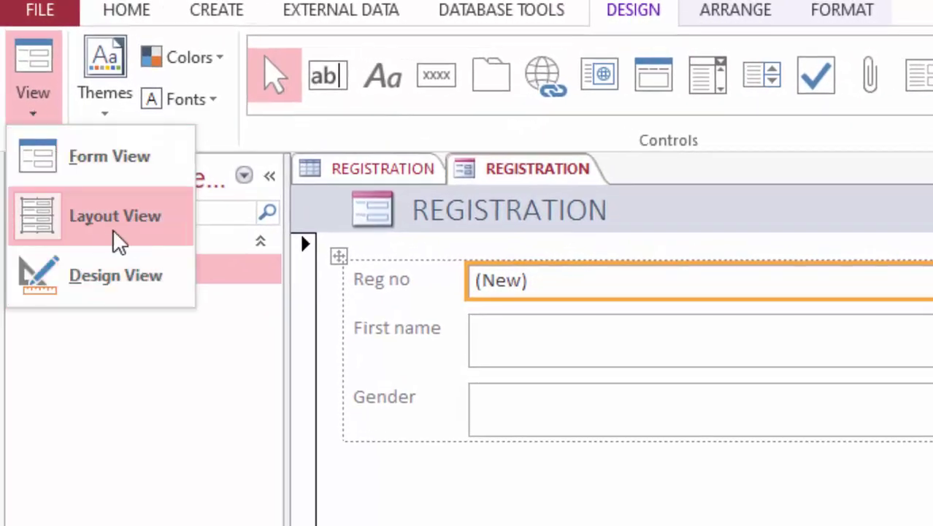
click(88, 219)
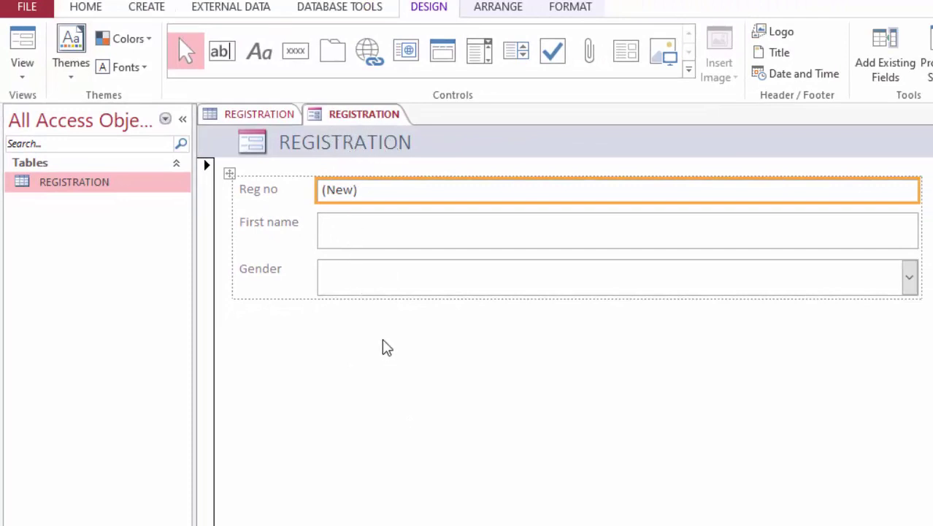
click(351, 140)
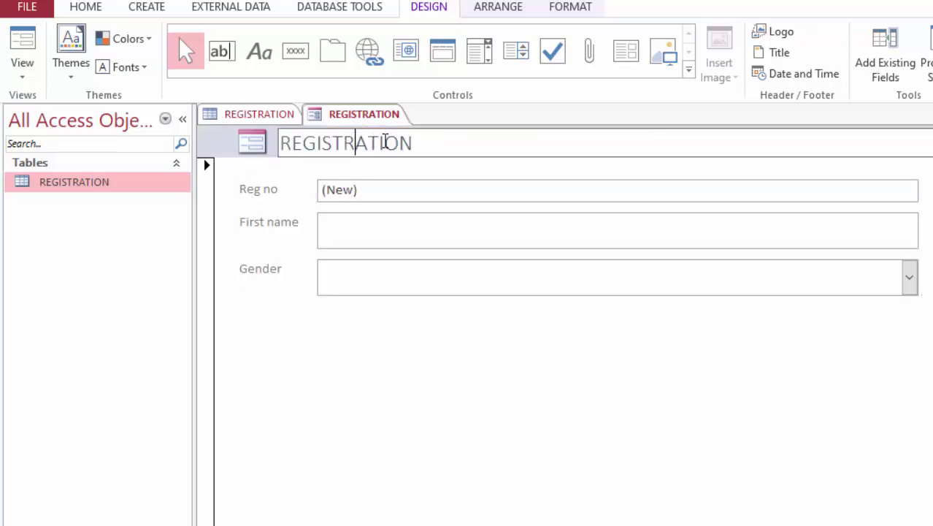
drag(419, 143, 279, 144)
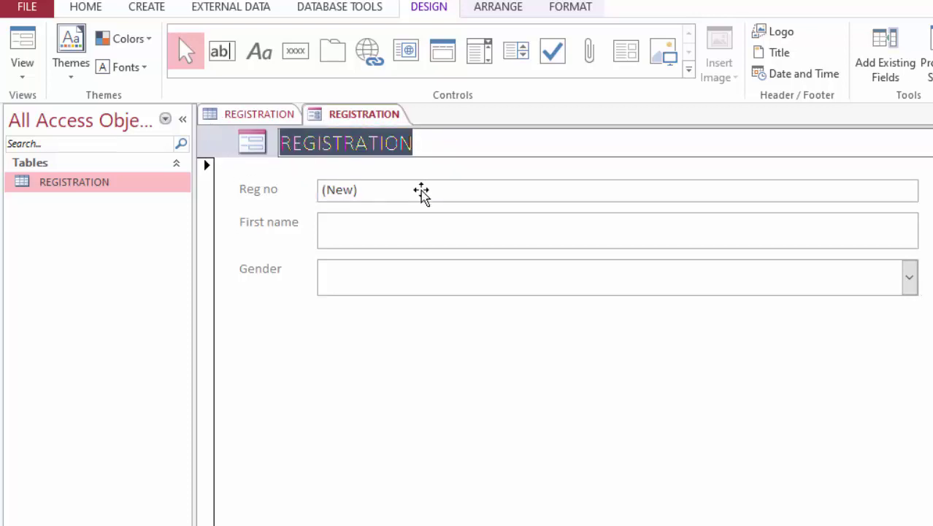
text(St)
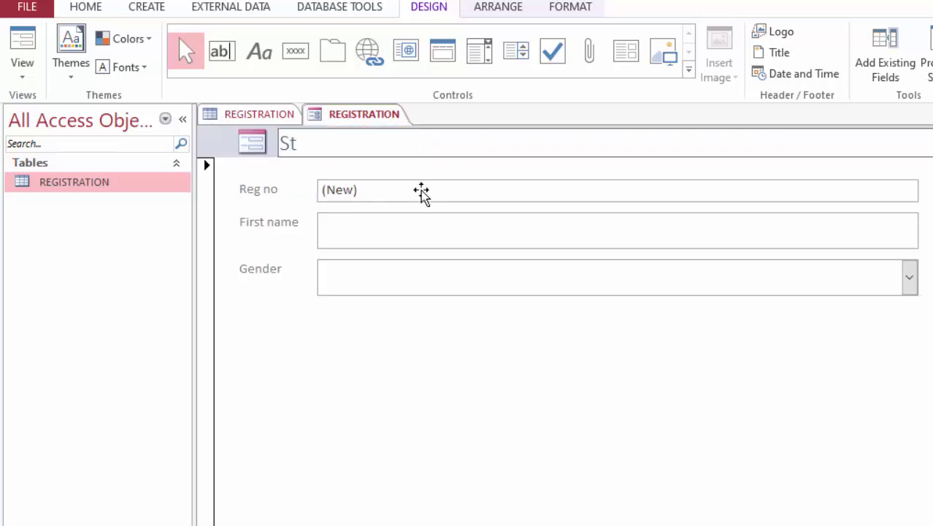
text(udent)
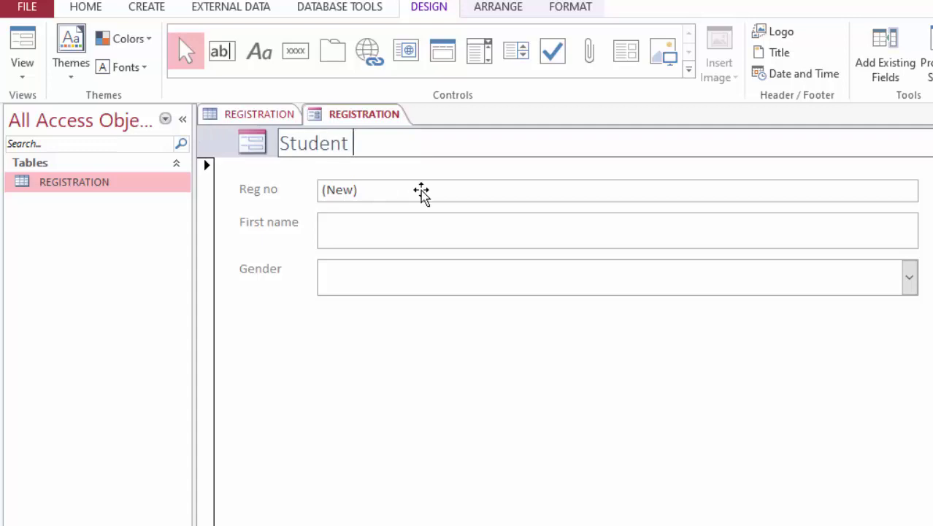
text( Registra)
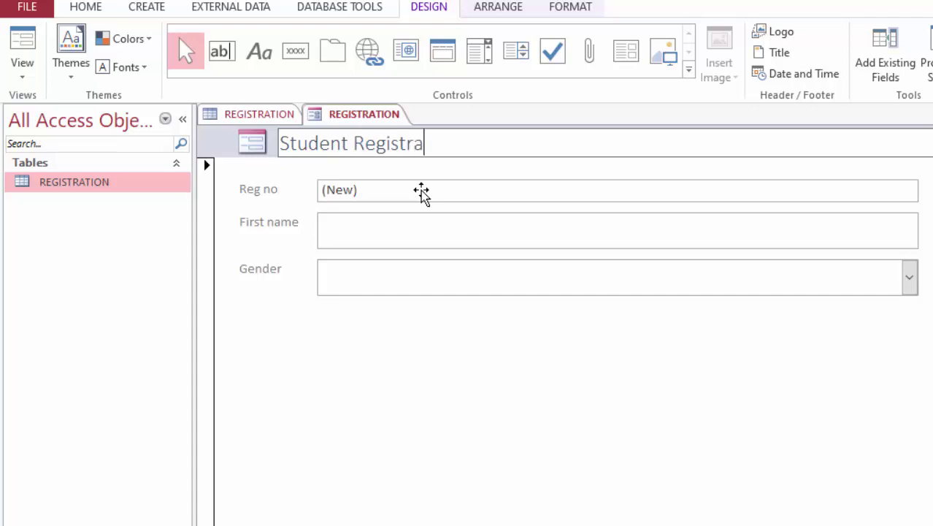
text(tion)
text(Form)
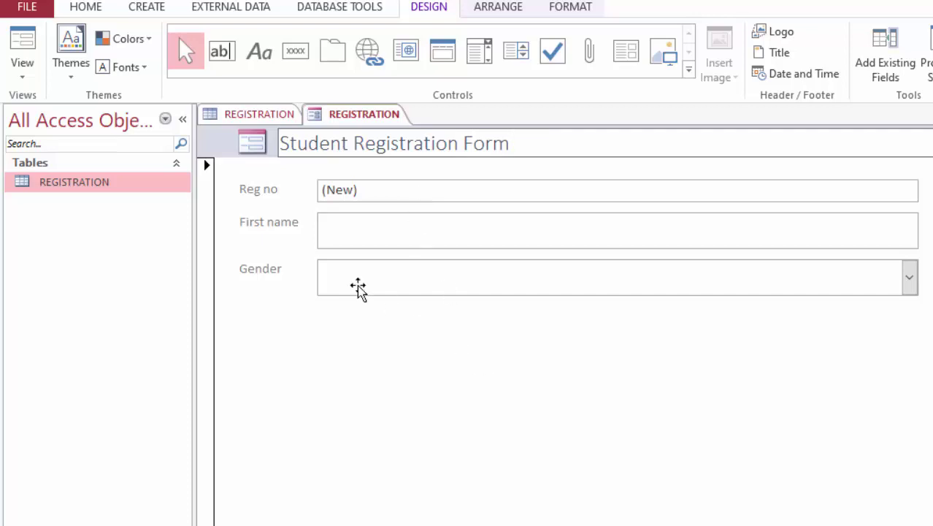
click(257, 191)
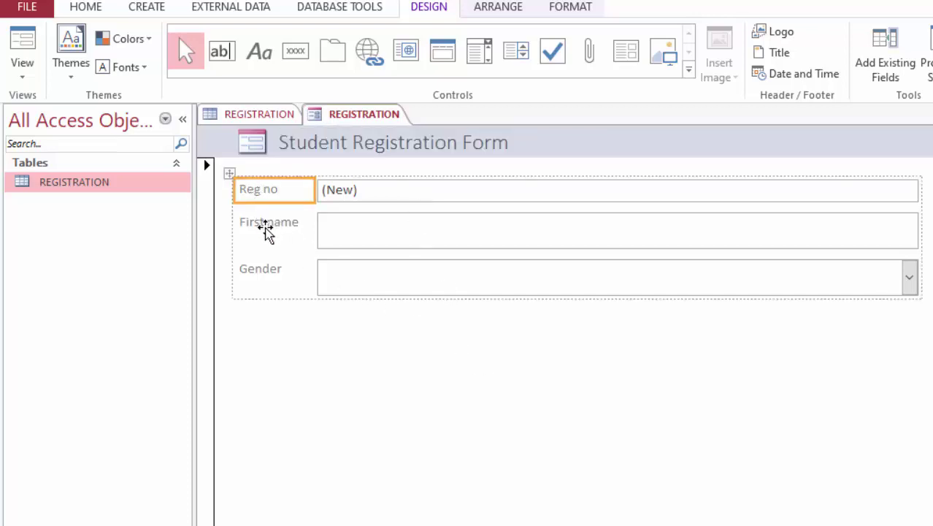
- Shorten the First name and Gender boxes to match the Reg no box
click(267, 232)
click(371, 284)
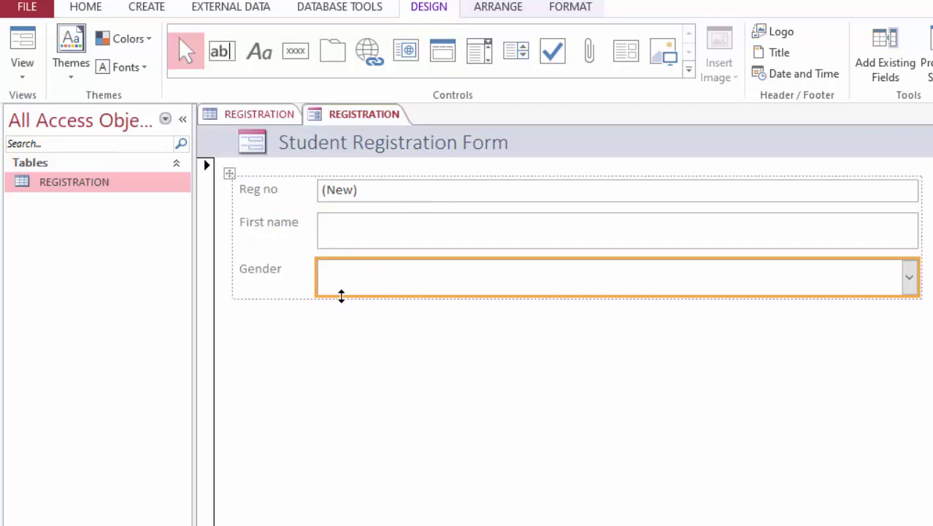
drag(341, 295, 346, 290)
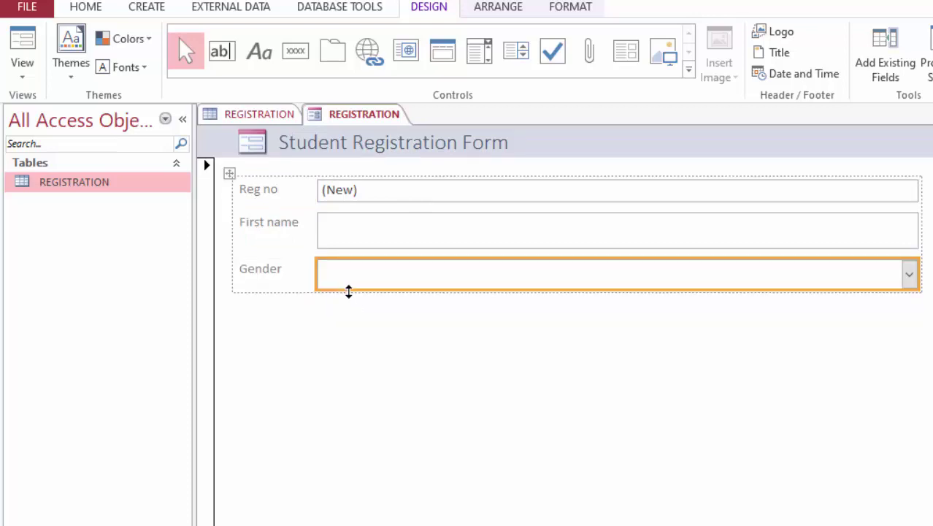
click(395, 235)
drag(410, 248, 410, 234)
click(399, 264)
drag(401, 275, 403, 271)
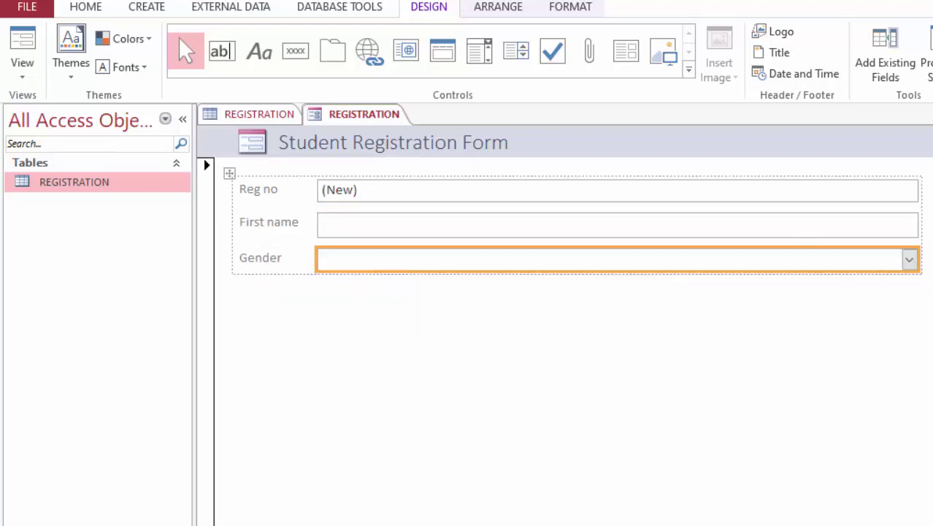
click(417, 334)
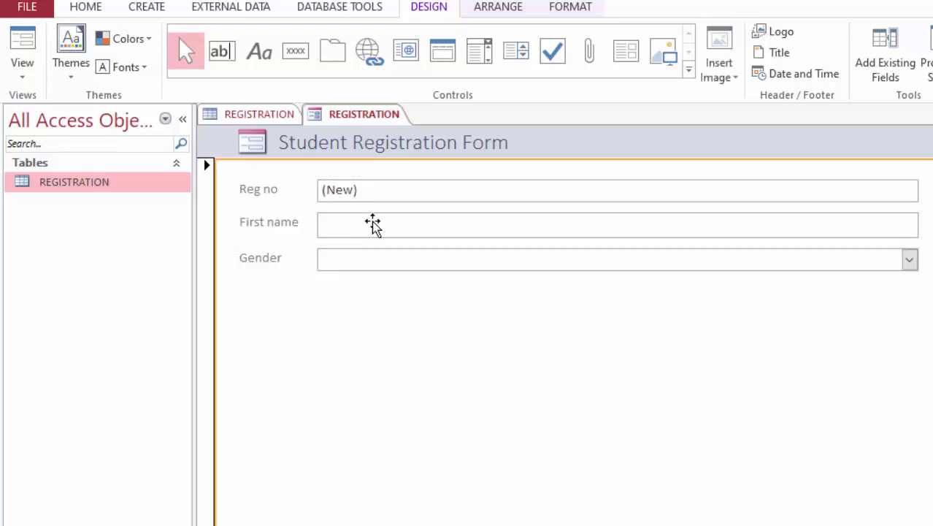
- Switch the REGISTRATION form to Form view and click into the First name and Gender fields
click(22, 77)
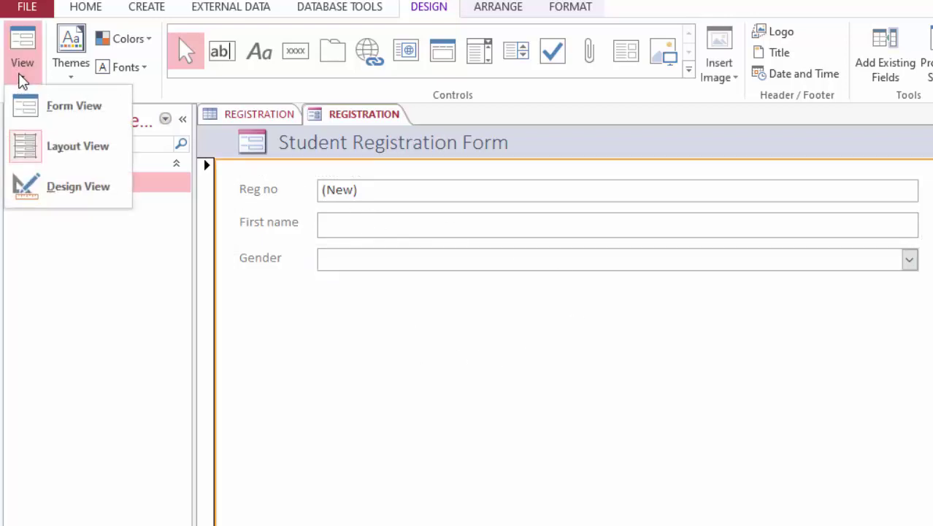
click(49, 114)
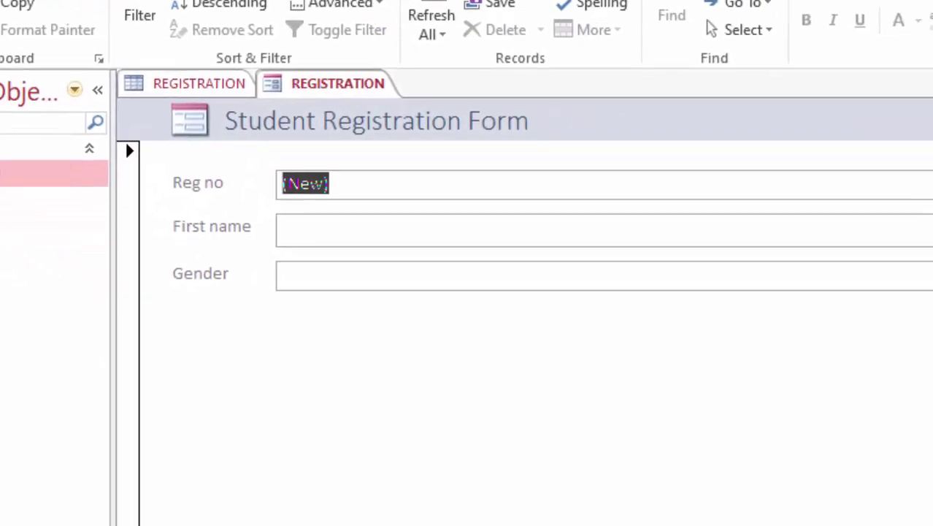
click(347, 228)
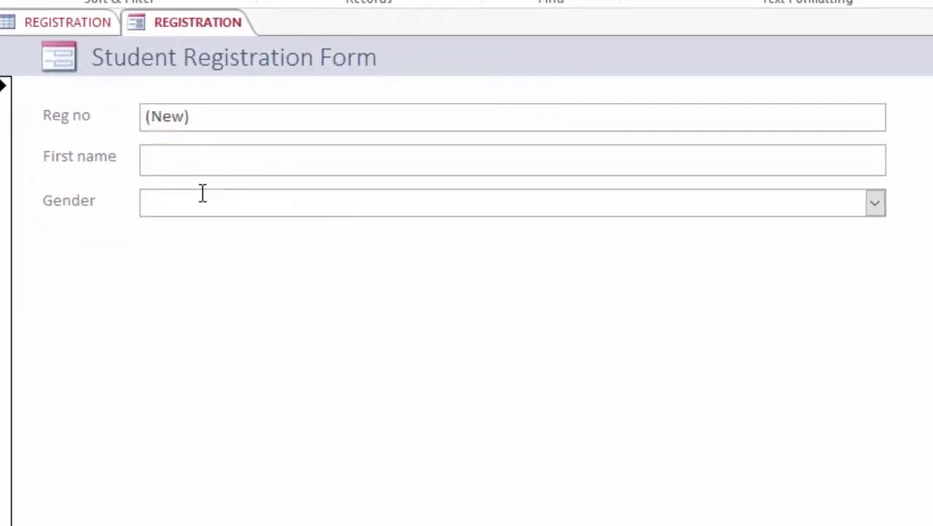
click(181, 205)
click(190, 159)
- Save the form's design as 'REG FORM', then close the form and the REGISTRATION table datasheet
key(ctrl+w)
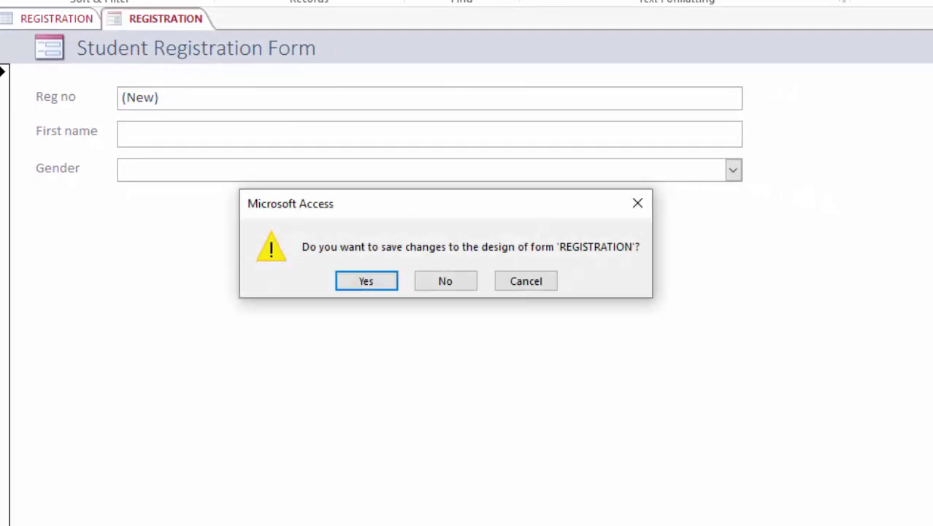
click(354, 284)
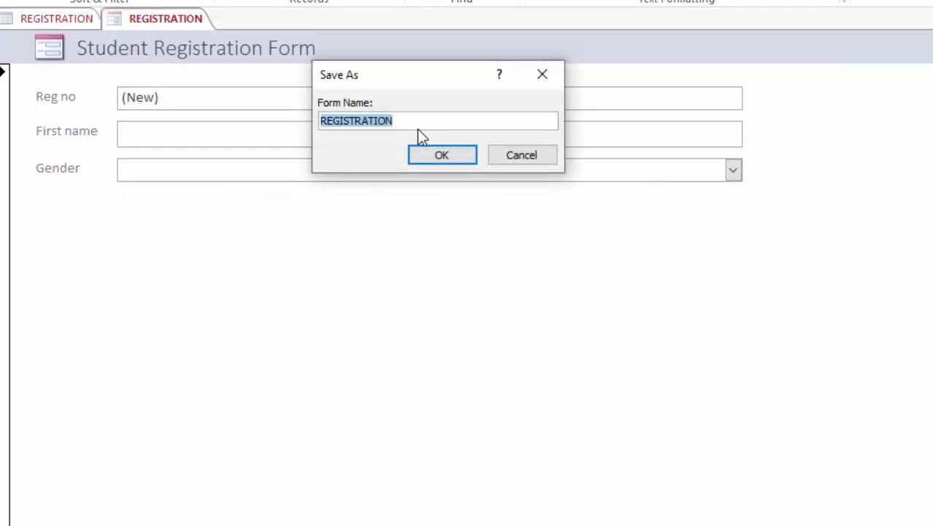
text(REG FORM)
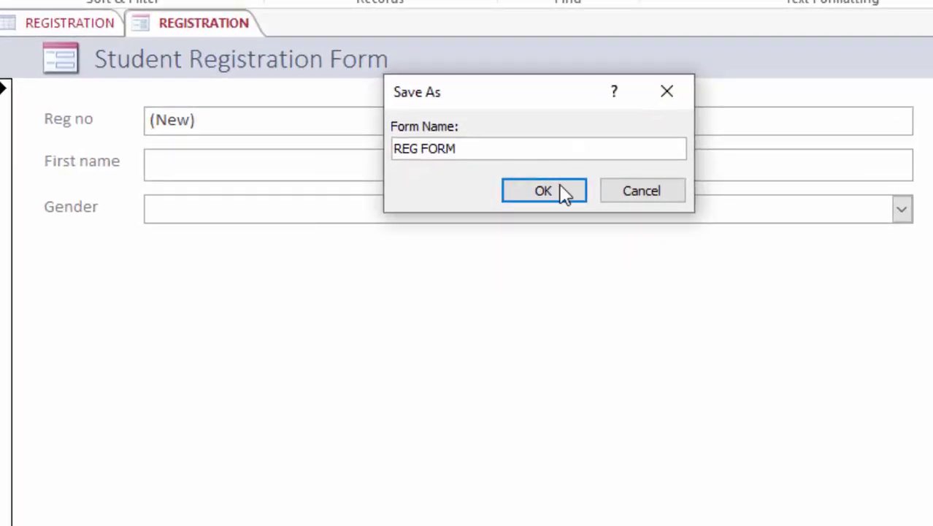
click(552, 192)
key(ctrl+w)
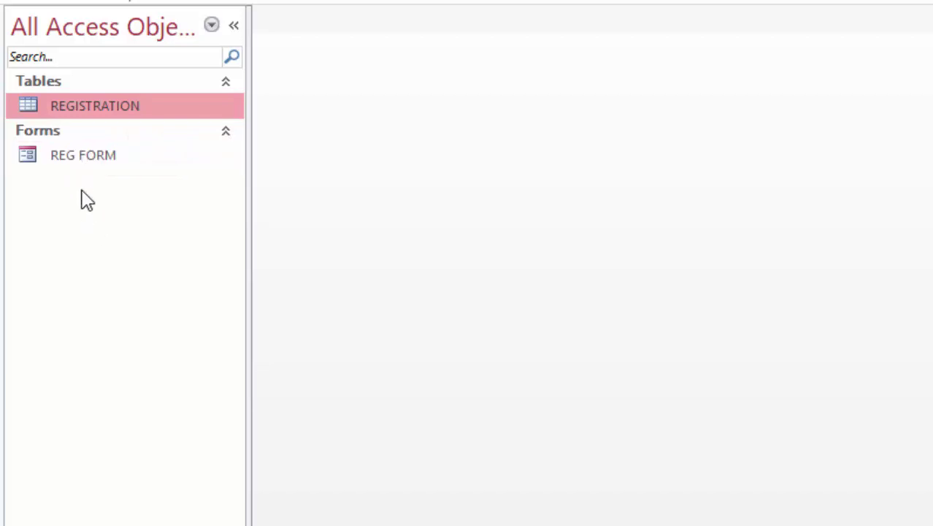
- Open REG FORM and enter the first student's first name with Gender set to Male
click(84, 162)
double_click(84, 162)
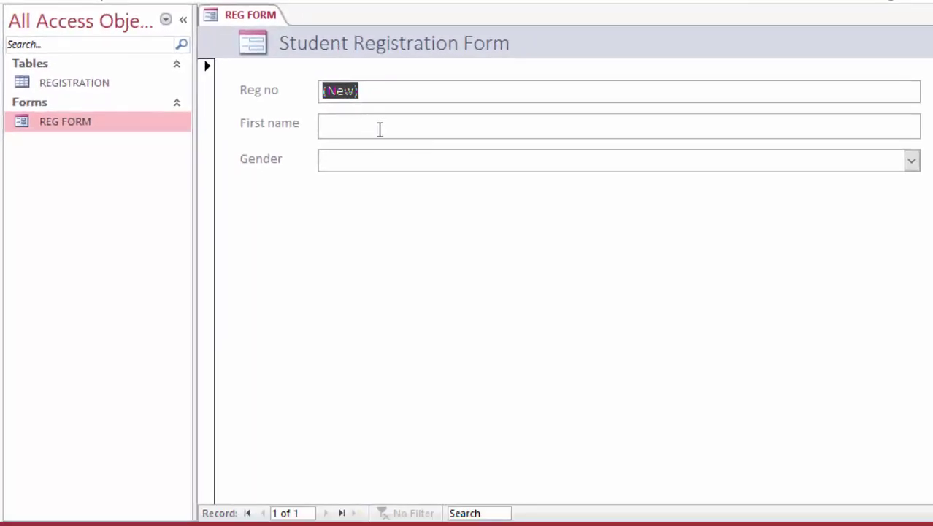
click(353, 122)
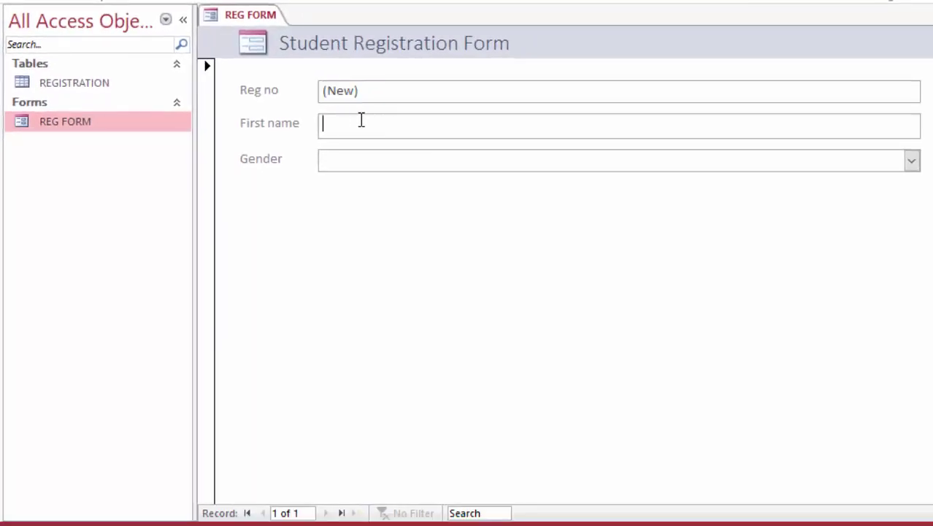
click(352, 157)
text(John)
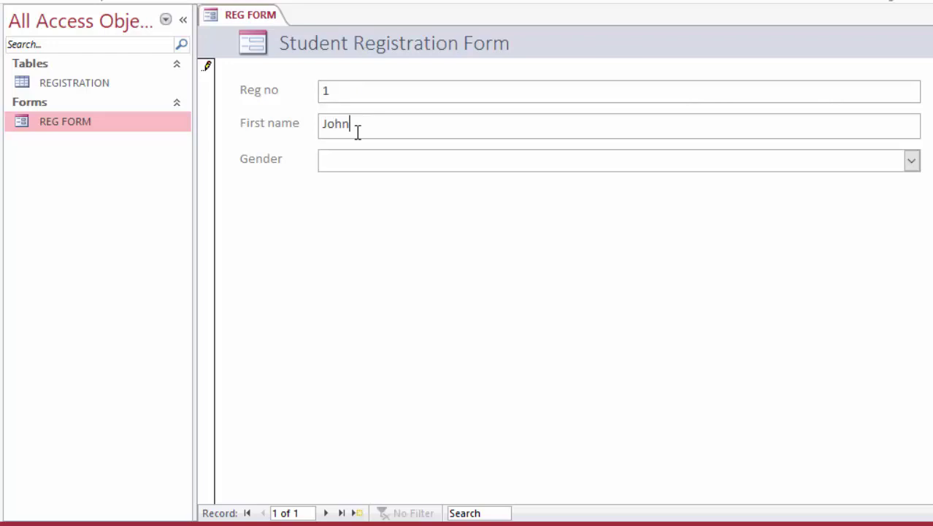
click(911, 162)
click(336, 183)
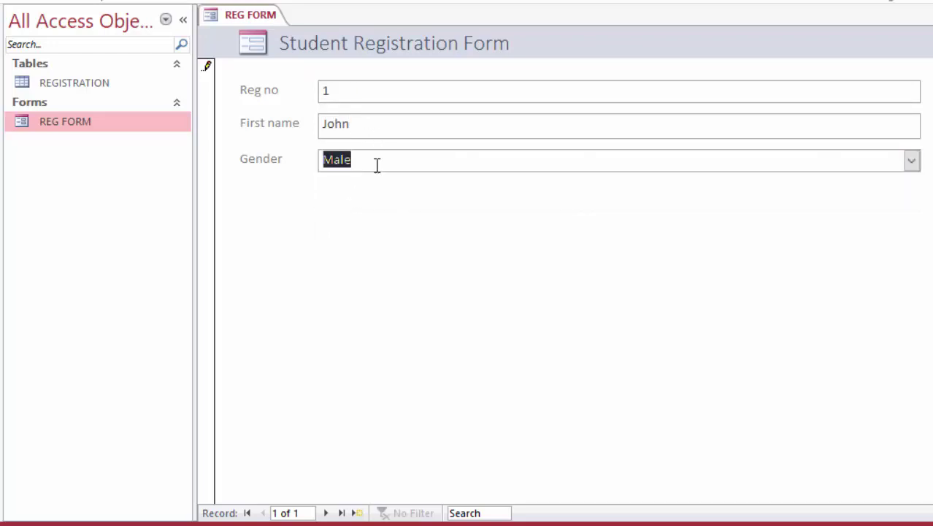
click(323, 89)
text(11)
- Start record 2 and enter the second student's first name with Gender Female
click(327, 513)
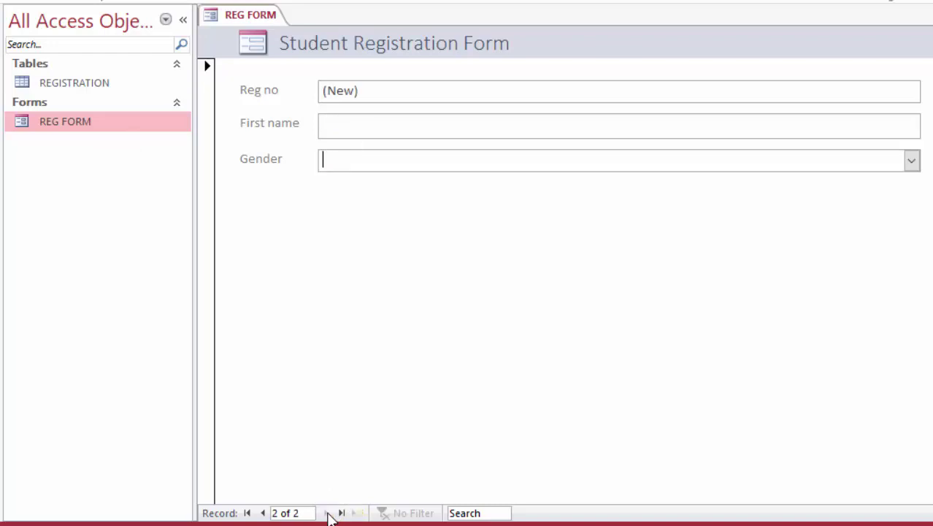
click(335, 123)
text(Christine)
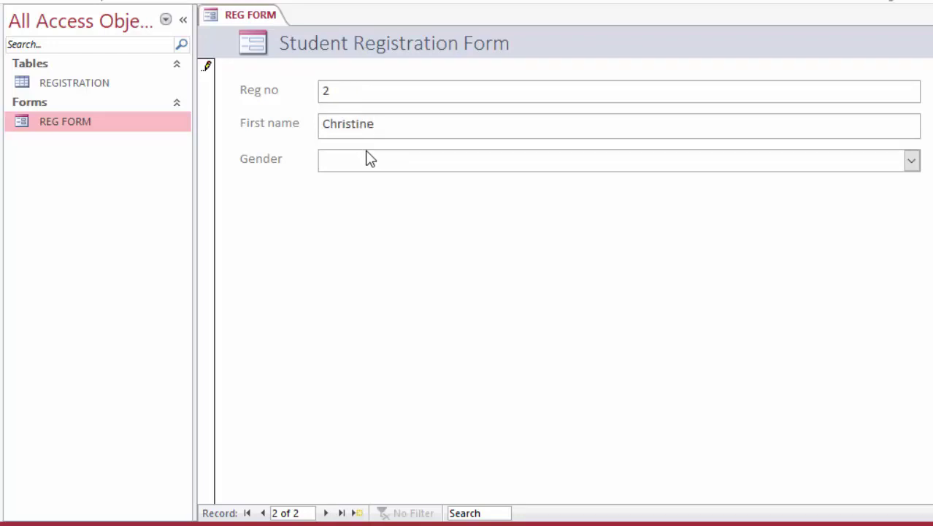
click(363, 162)
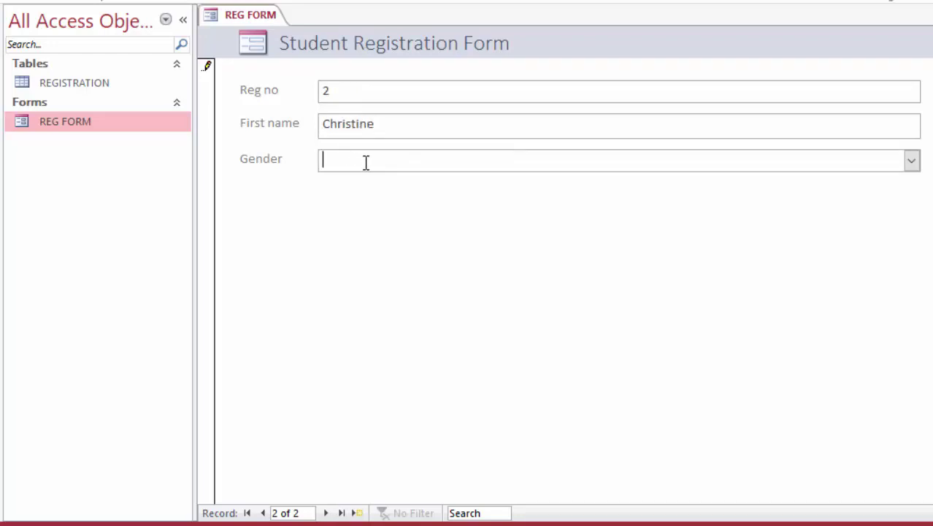
click(913, 160)
click(368, 200)
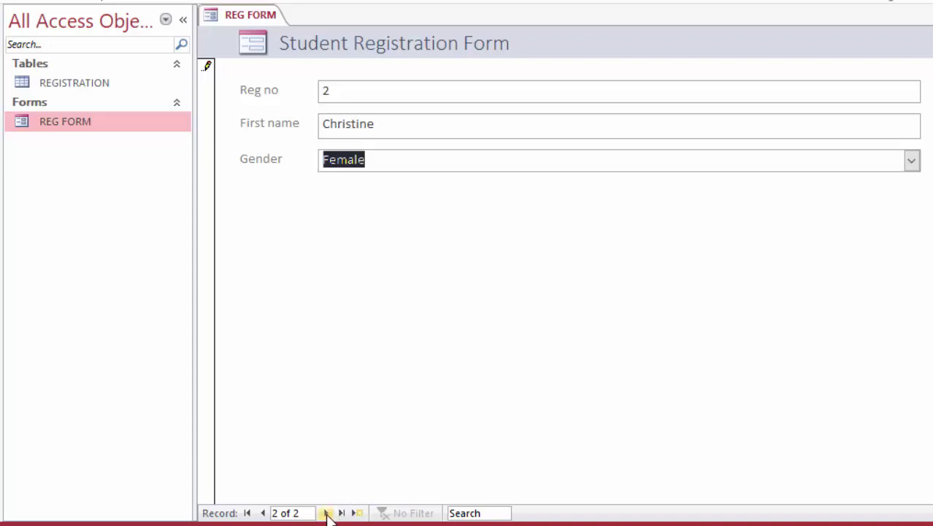
- Save record 2, then enter record 3 with the student's first name and Gender Male, and save it
click(328, 514)
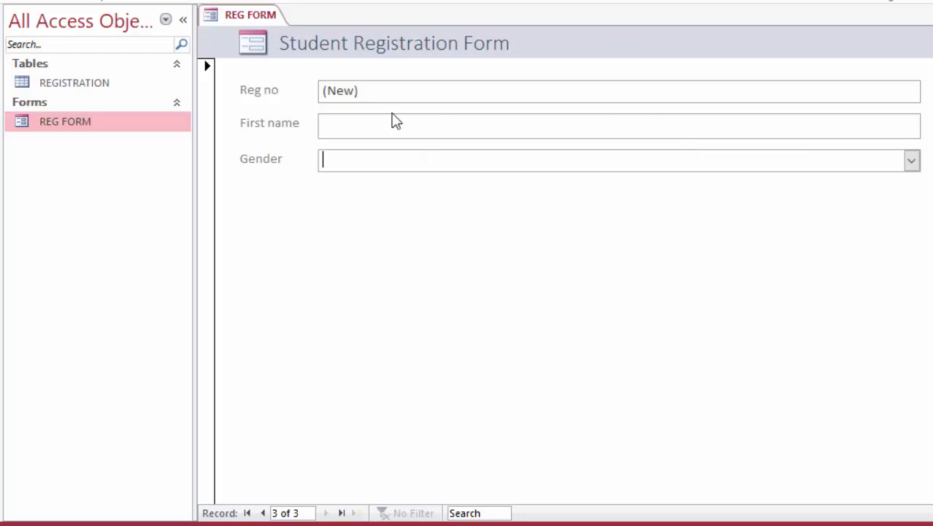
click(345, 130)
text(Alfan)
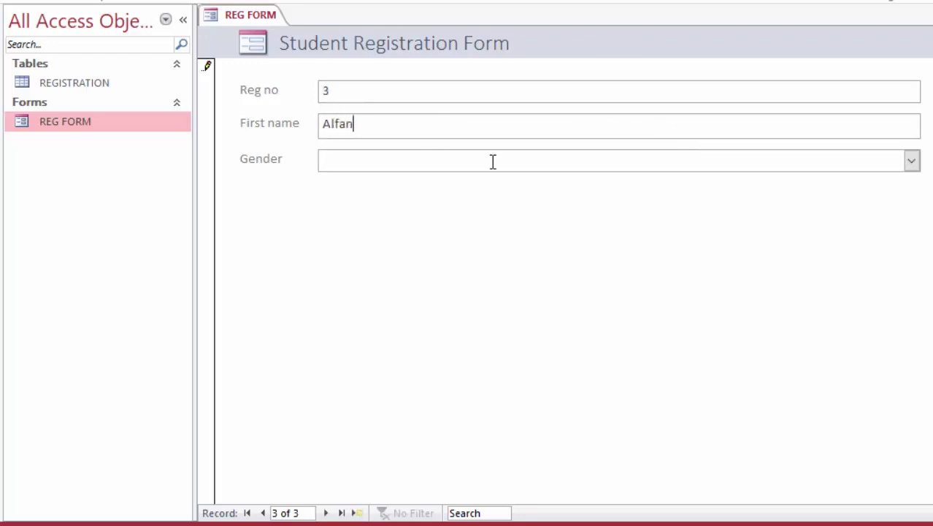
click(495, 162)
click(912, 162)
click(462, 184)
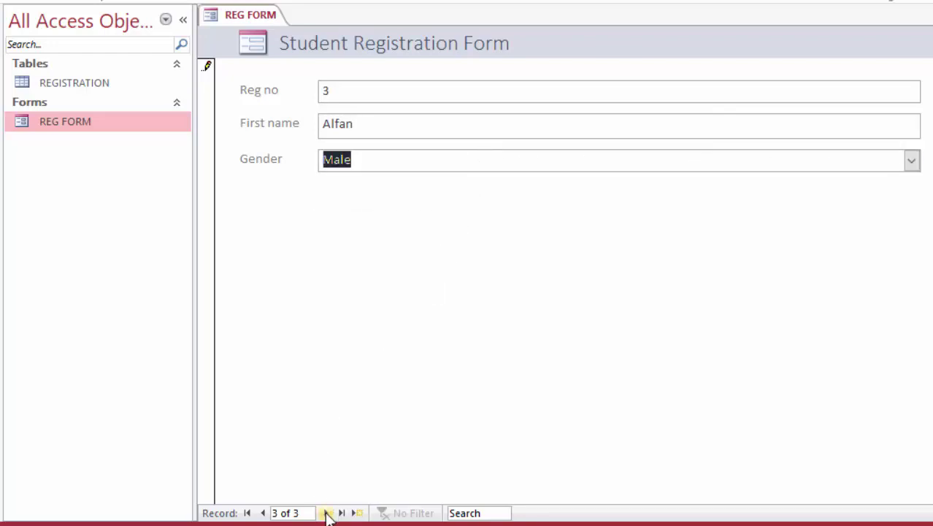
click(327, 513)
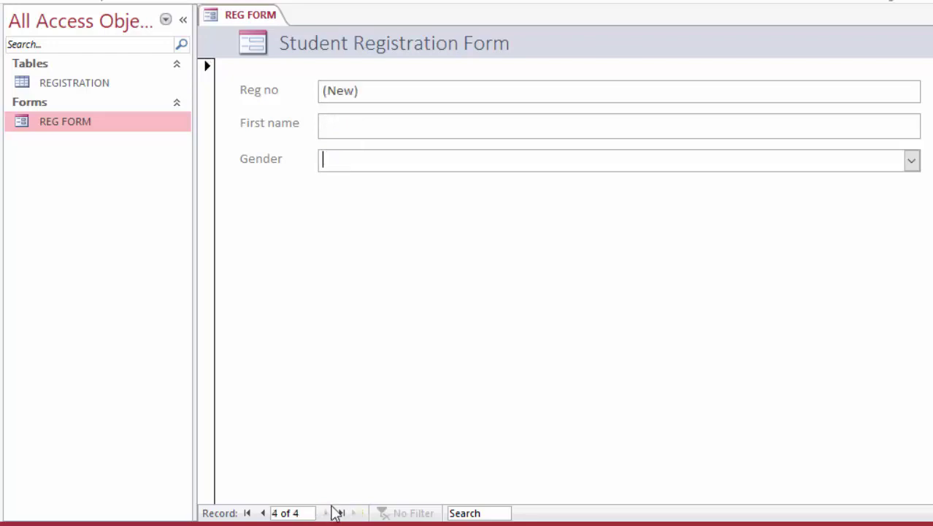
click(262, 513)
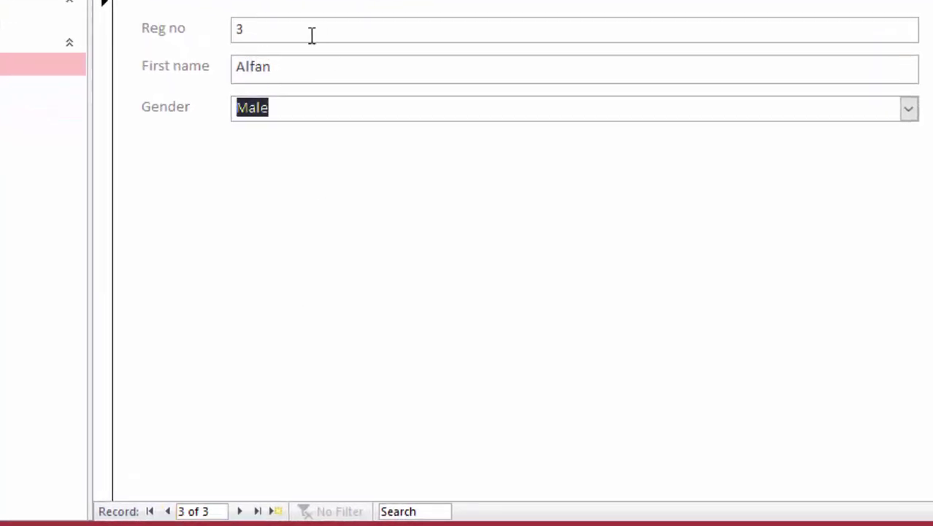
click(169, 512)
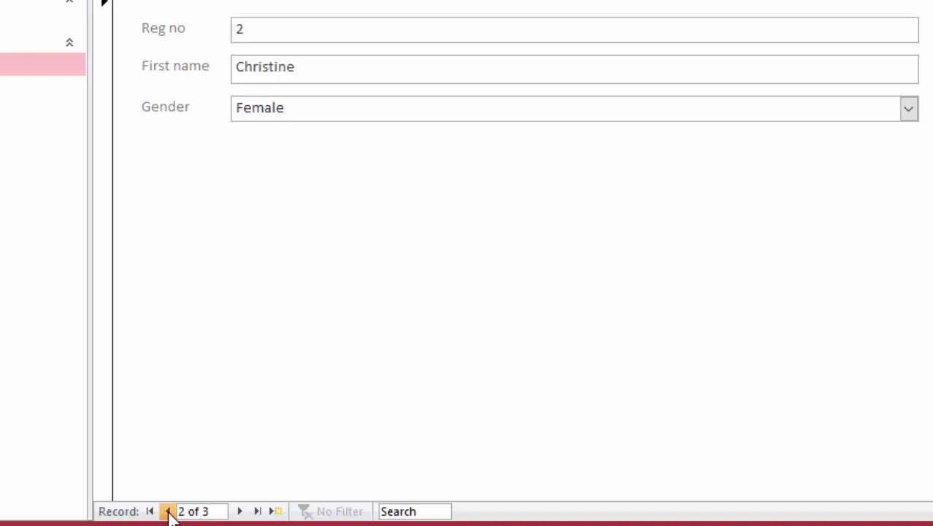
click(168, 512)
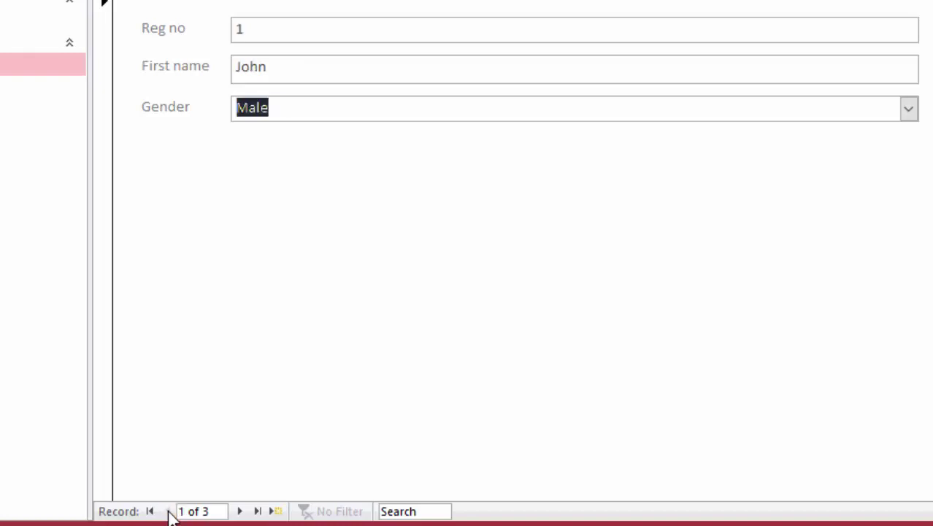
click(257, 511)
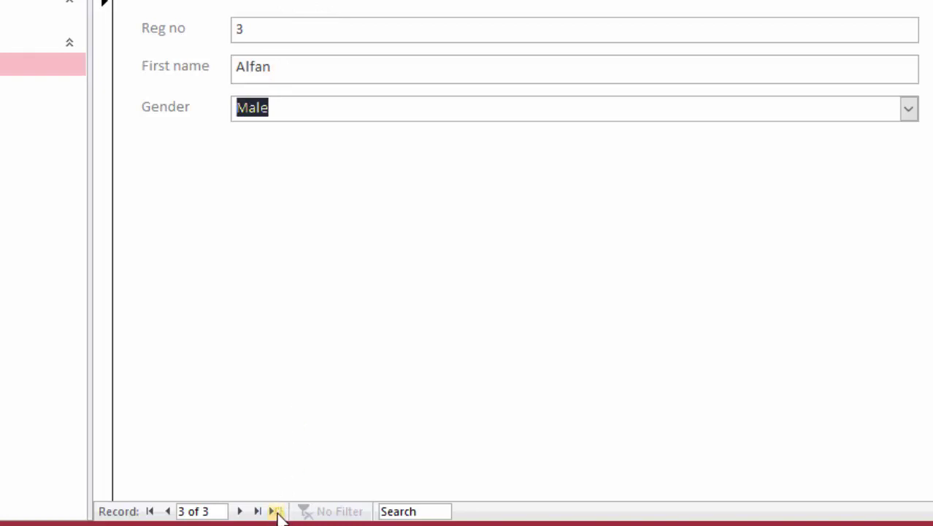
- Enter the fourth student's first name with Gender Female and save record 4
click(278, 512)
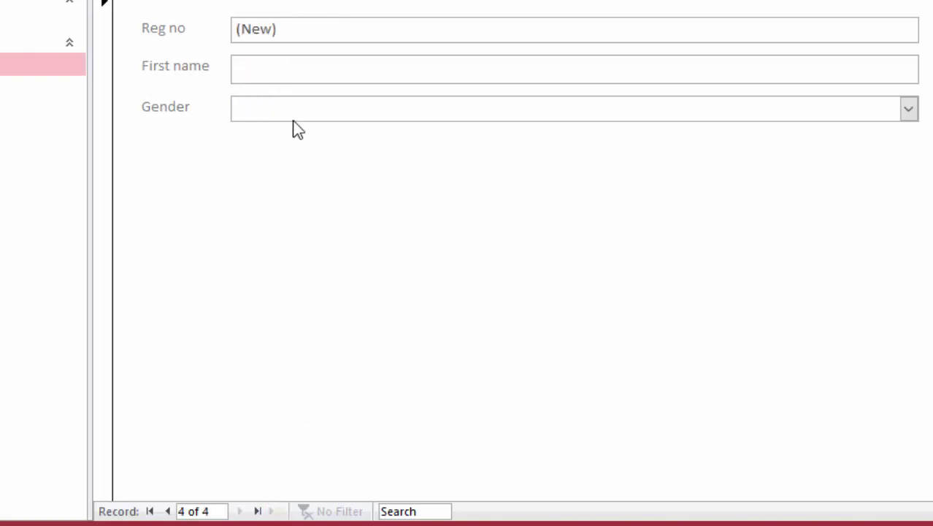
click(251, 72)
text(Sar)
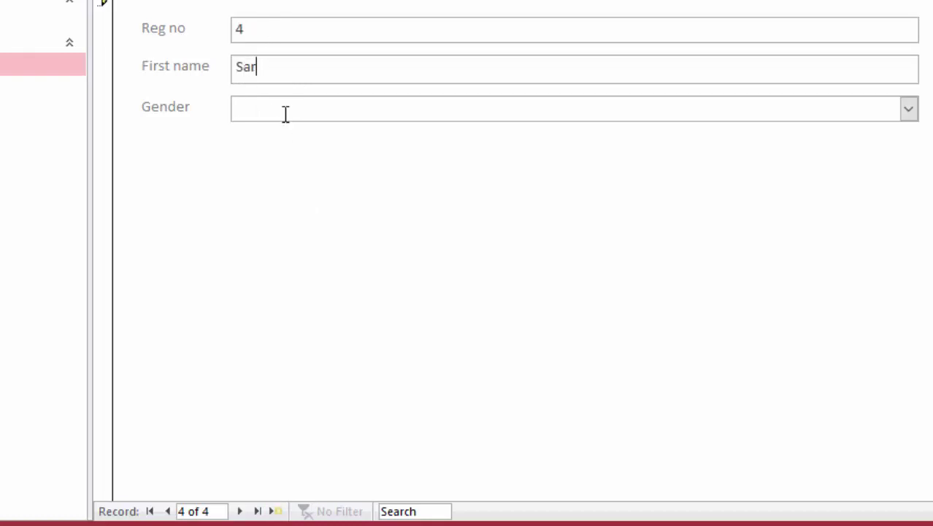
text(rah)
click(909, 109)
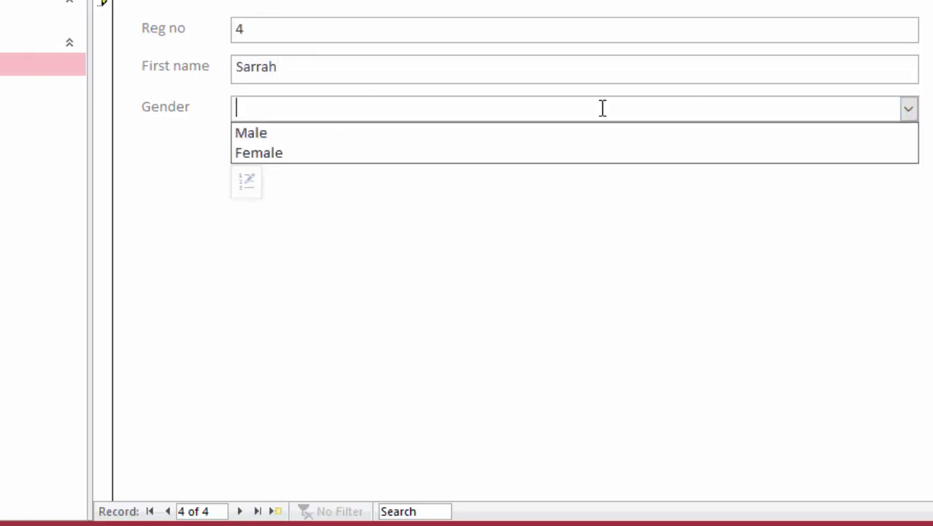
click(280, 152)
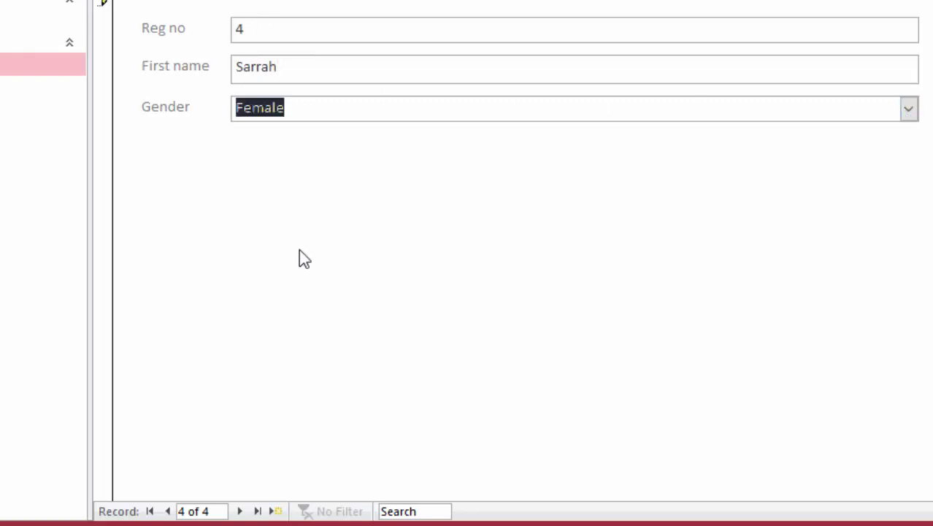
click(242, 512)
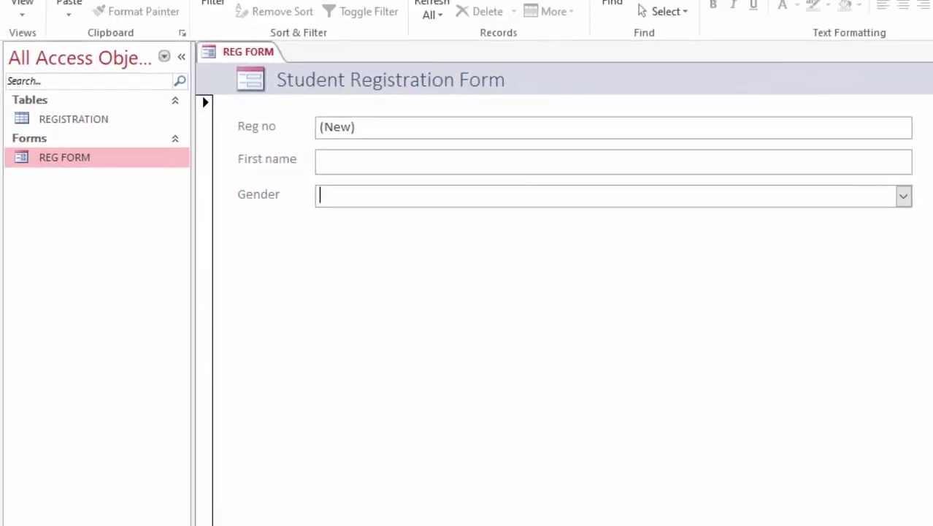
- Close REG FORM and open the REGISTRATION datasheet to review records 1–4
key(ctrl+w)
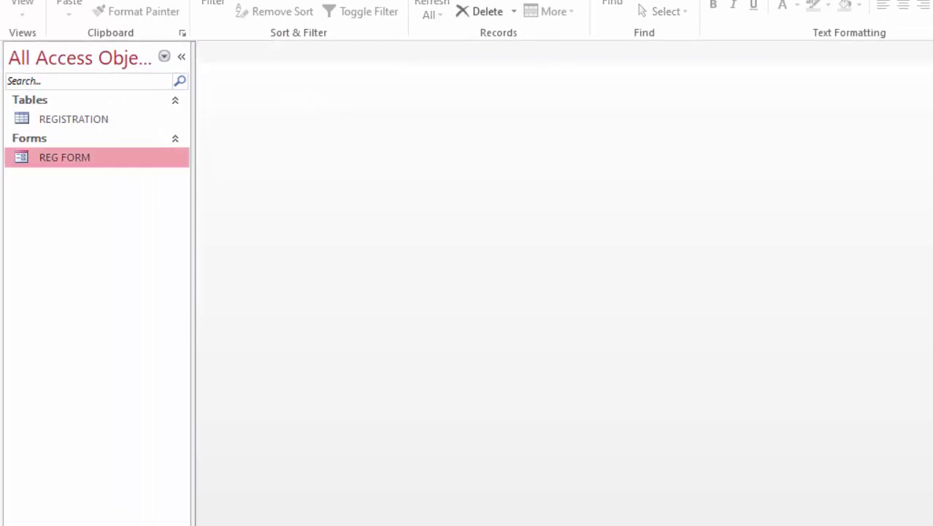
double_click(67, 123)
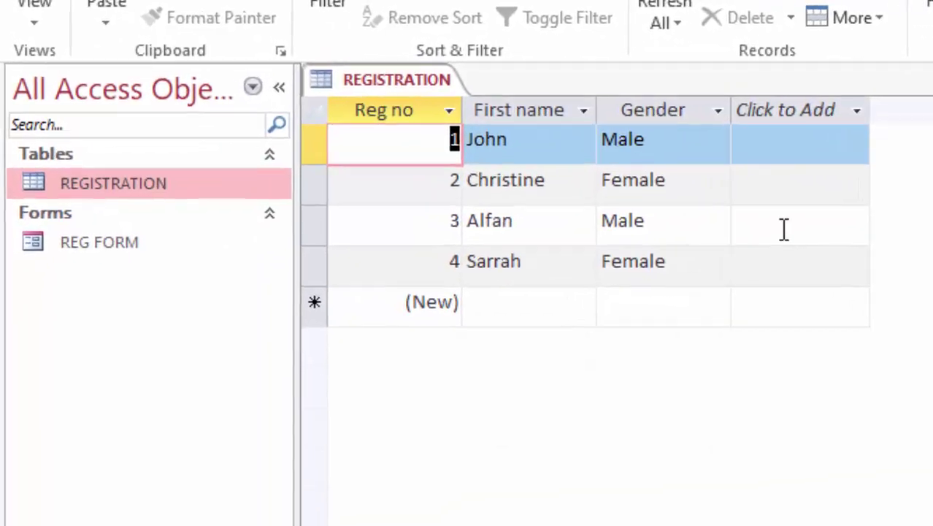
click(784, 228)
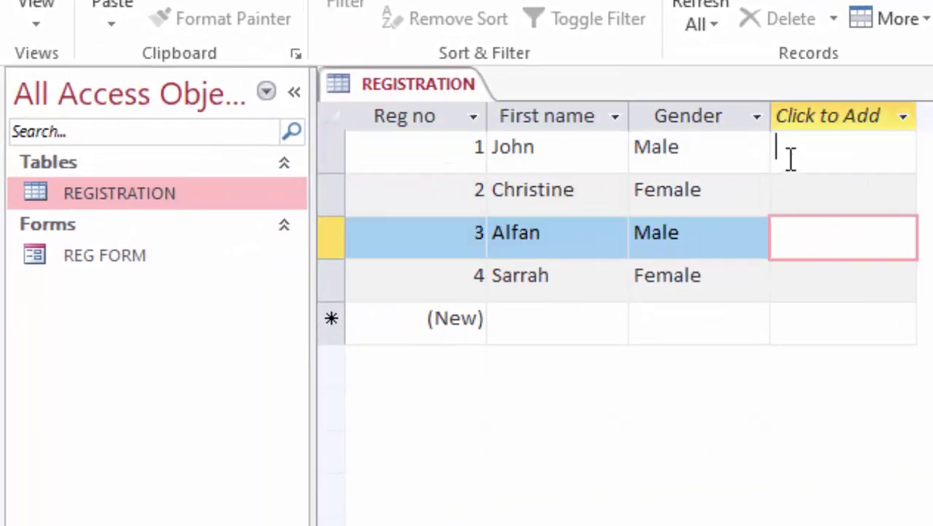
click(790, 157)
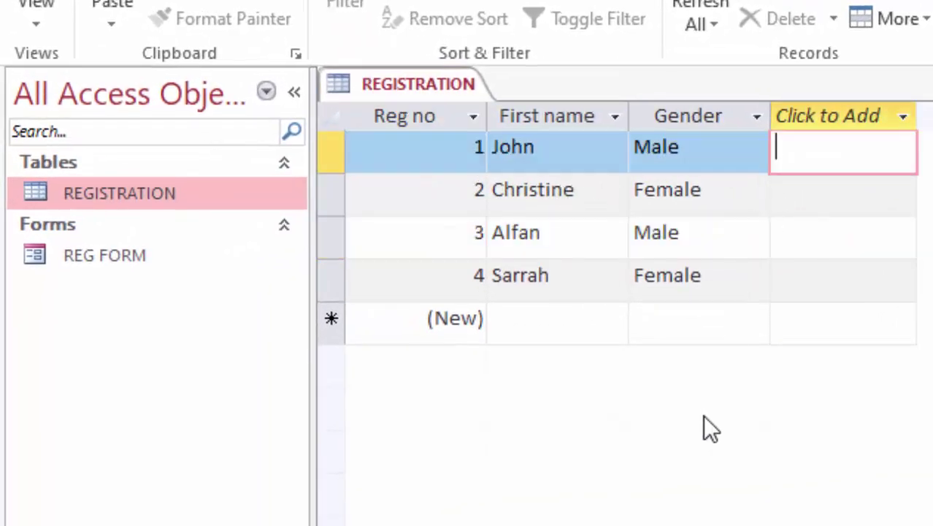